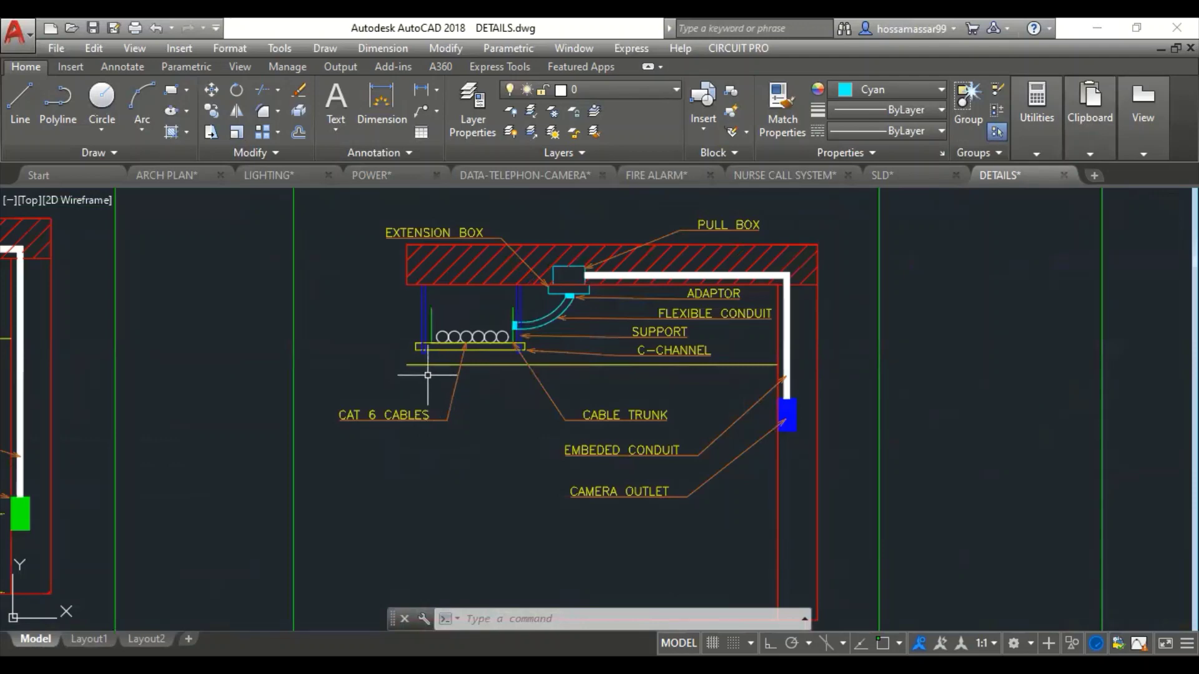
- Examine the IP camera system installation detail and the overview of all system details in the DETAILS drawing
scroll(501, 362, "down", 3)
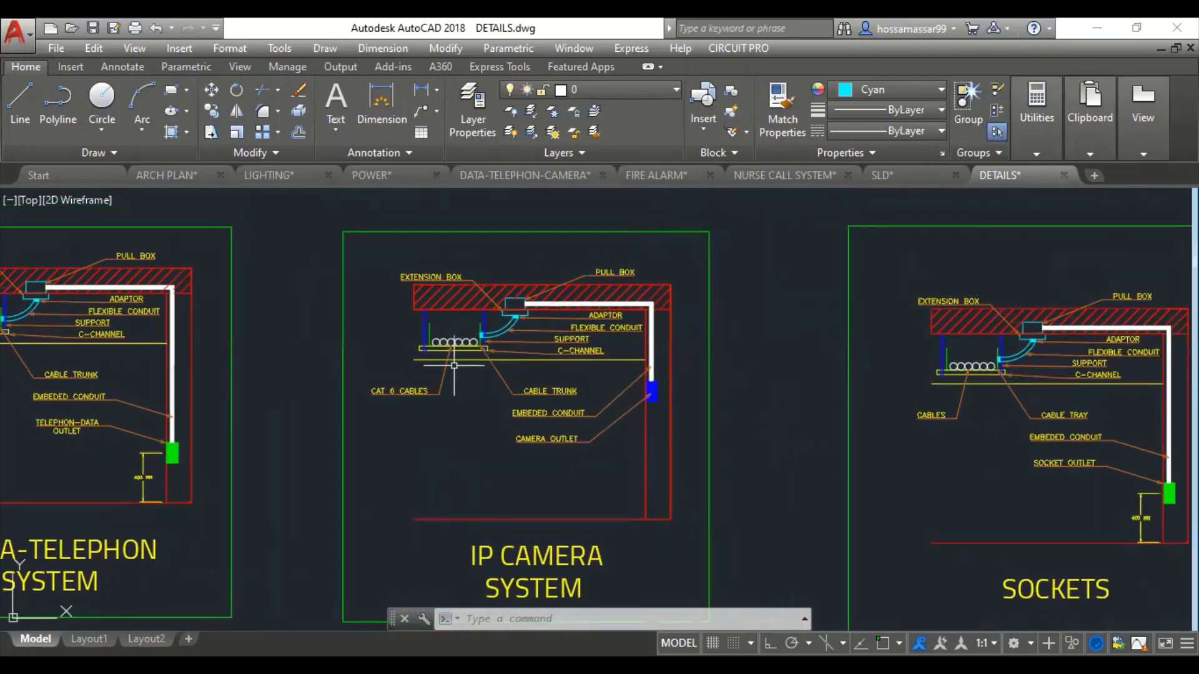
scroll(454, 367, "up", 2)
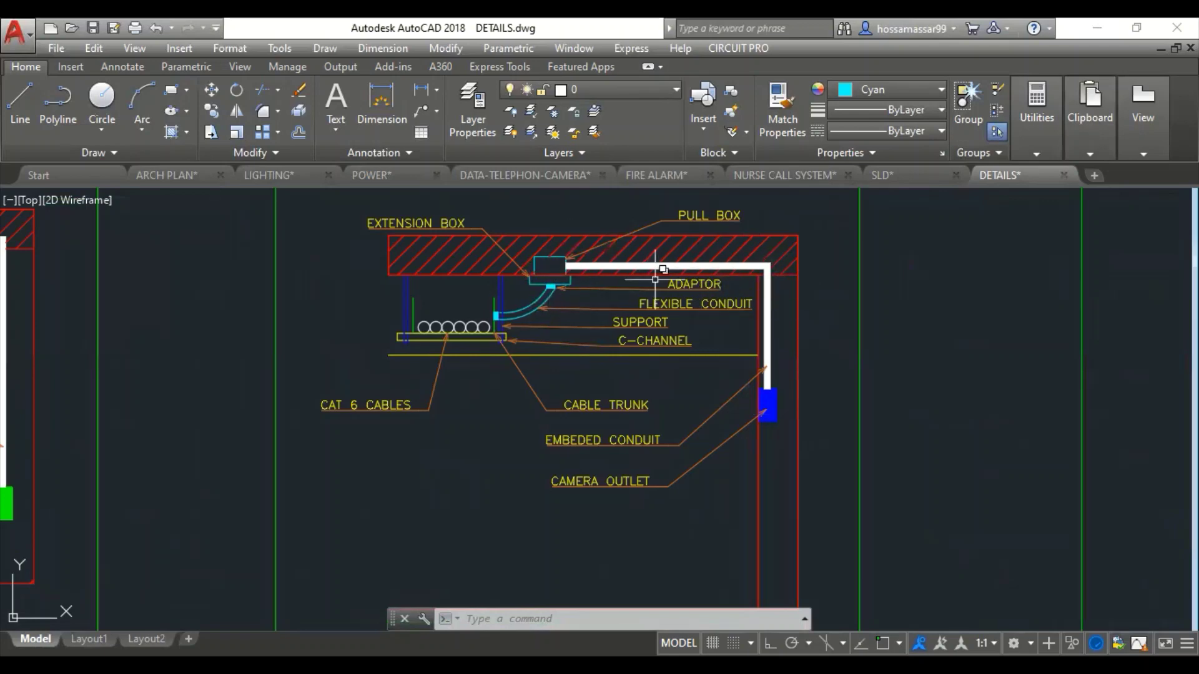
scroll(796, 476, "down", 2)
scroll(778, 482, "down", 3)
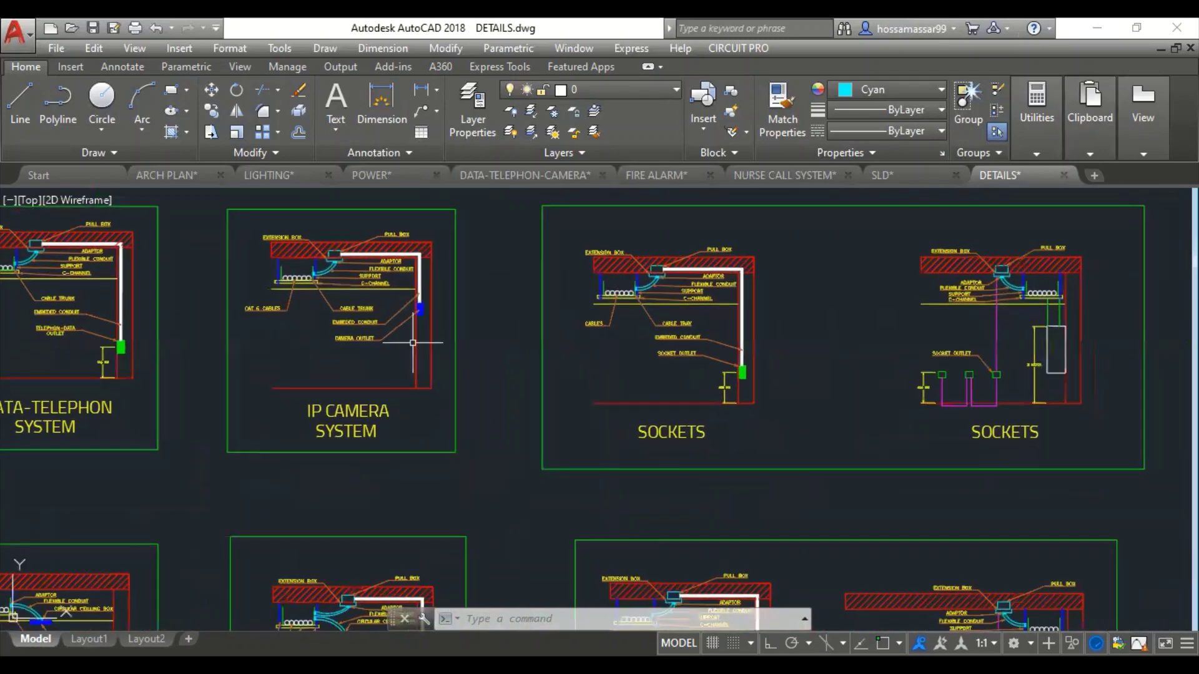
scroll(707, 390, "up", 2)
scroll(707, 391, "down", 2)
mouse_move(703, 406)
left_mouse_down()
mouse_move(674, 428)
mouse_move(584, 414)
left_mouse_up()
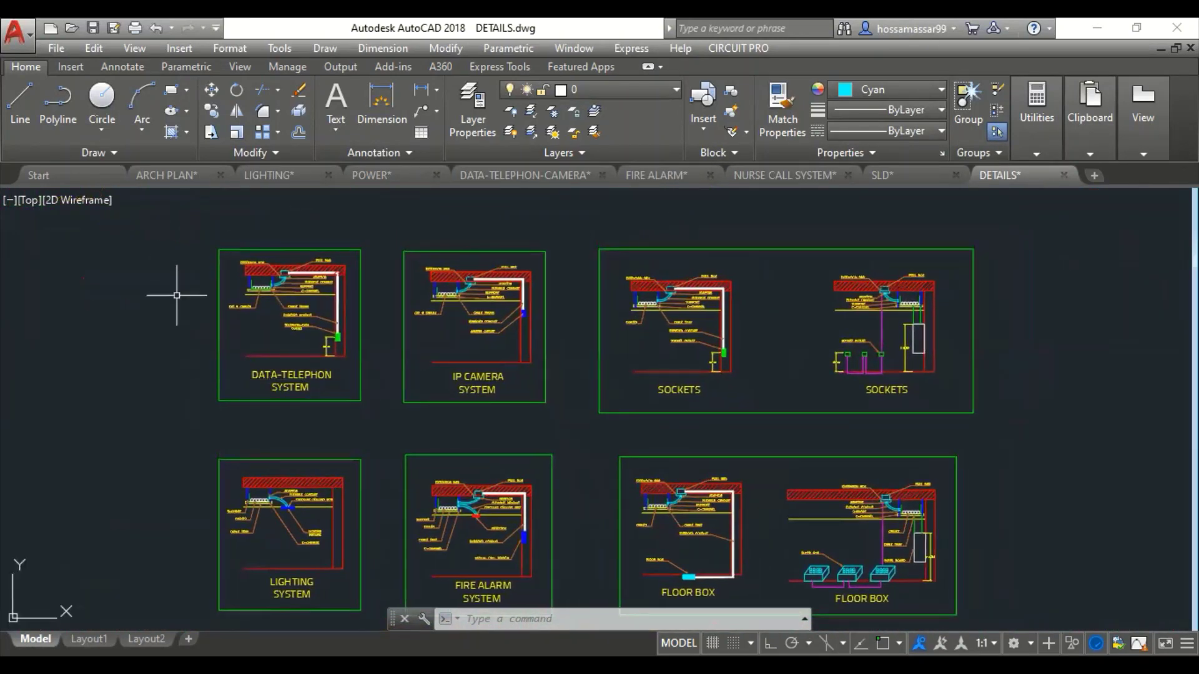
mouse_move(289, 465)
left_mouse_down()
mouse_move(289, 433)
mouse_move(340, 421)
left_mouse_up()
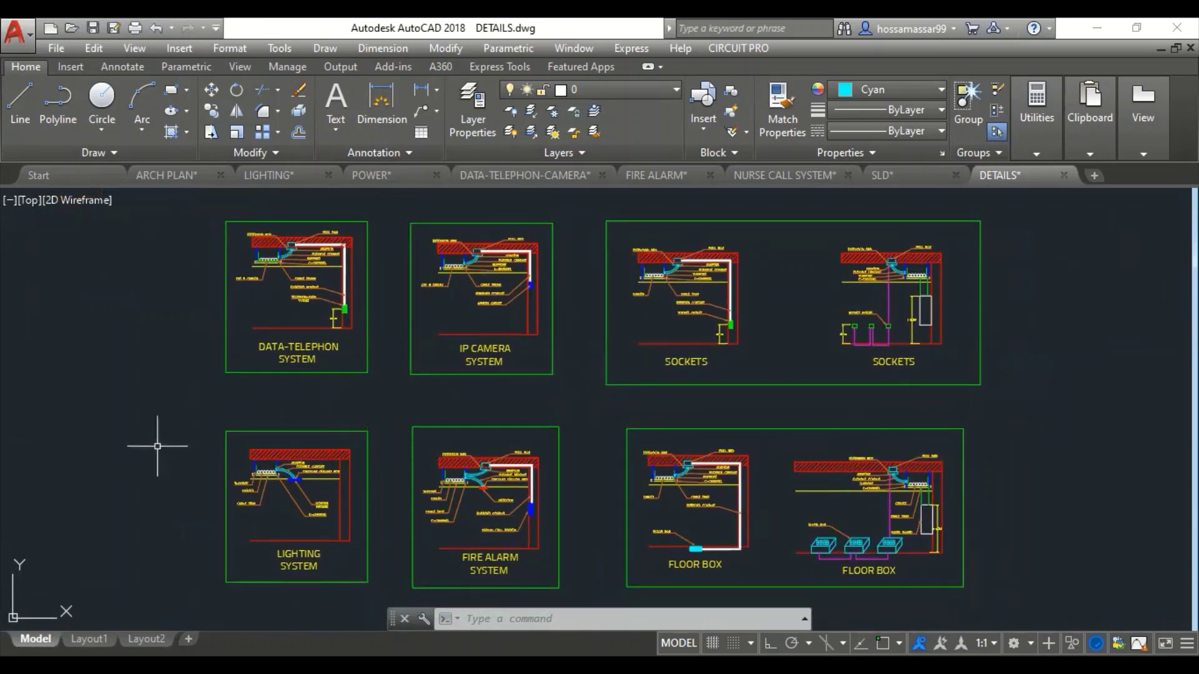
- Switch to File Explorer, select image A in the HOSPITAL project's IMAGES folder, and minimize the folder window
key("alt+Tab")
left_click(290, 329)
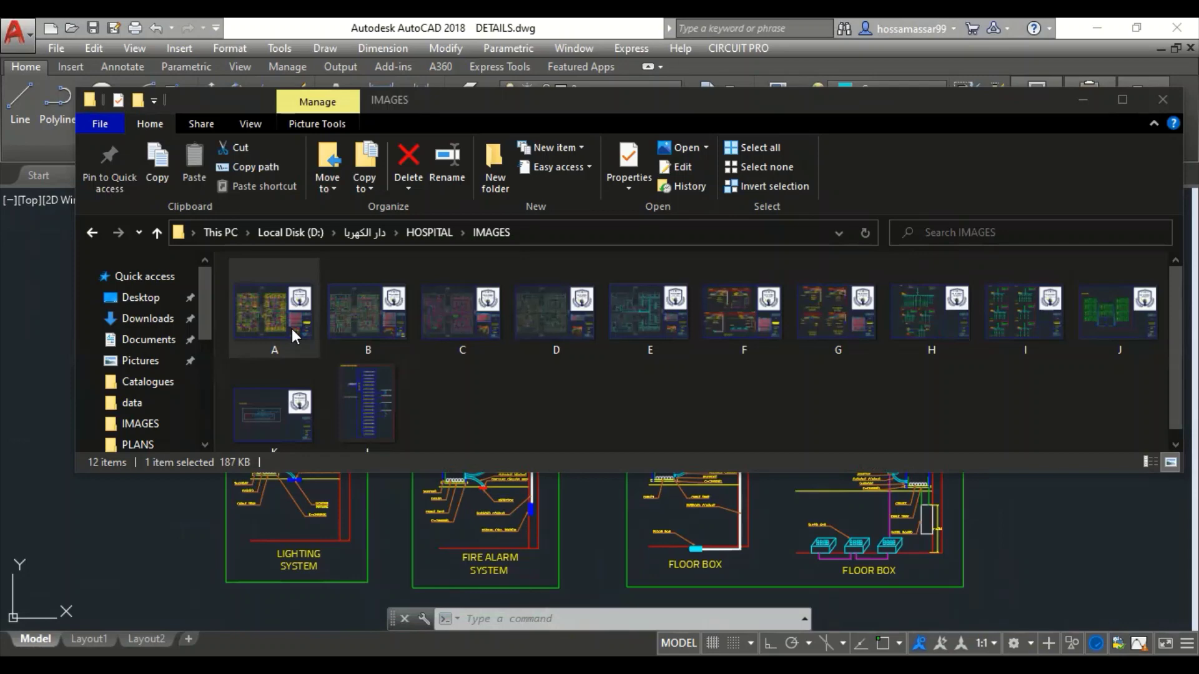
left_click(1084, 94)
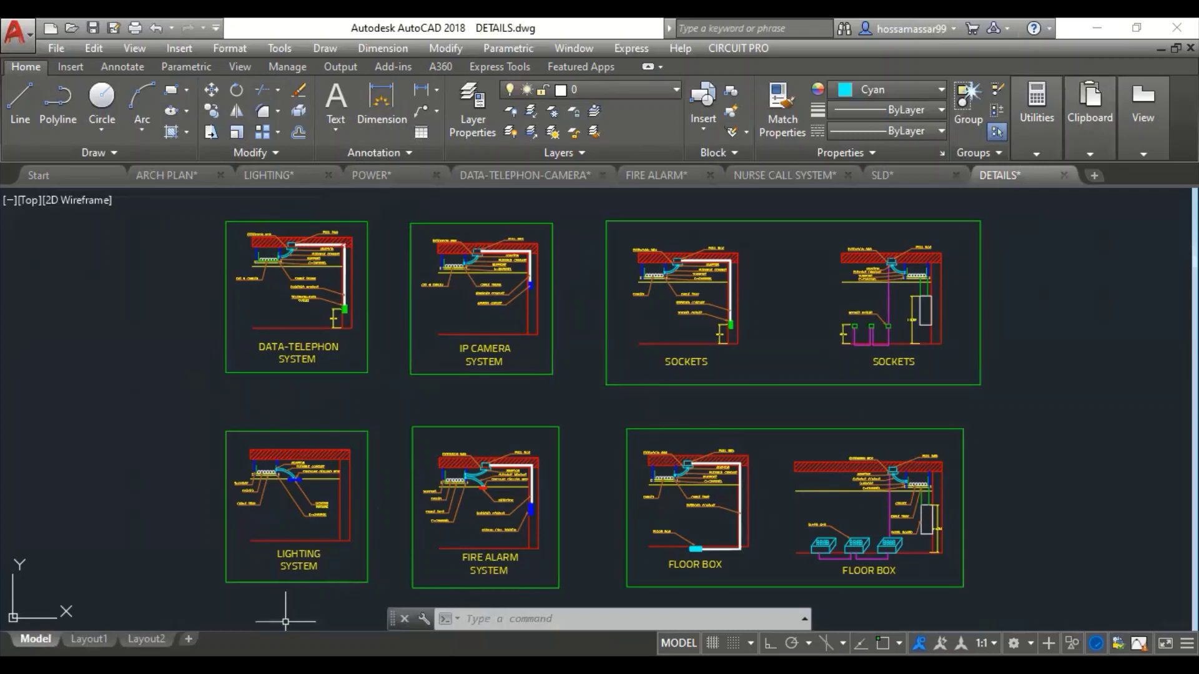
- Switch to the LOAD SCHEDULE workbook in Excel and review the L-DB and EL-DB lighting panel schedules
key("alt+Tab")
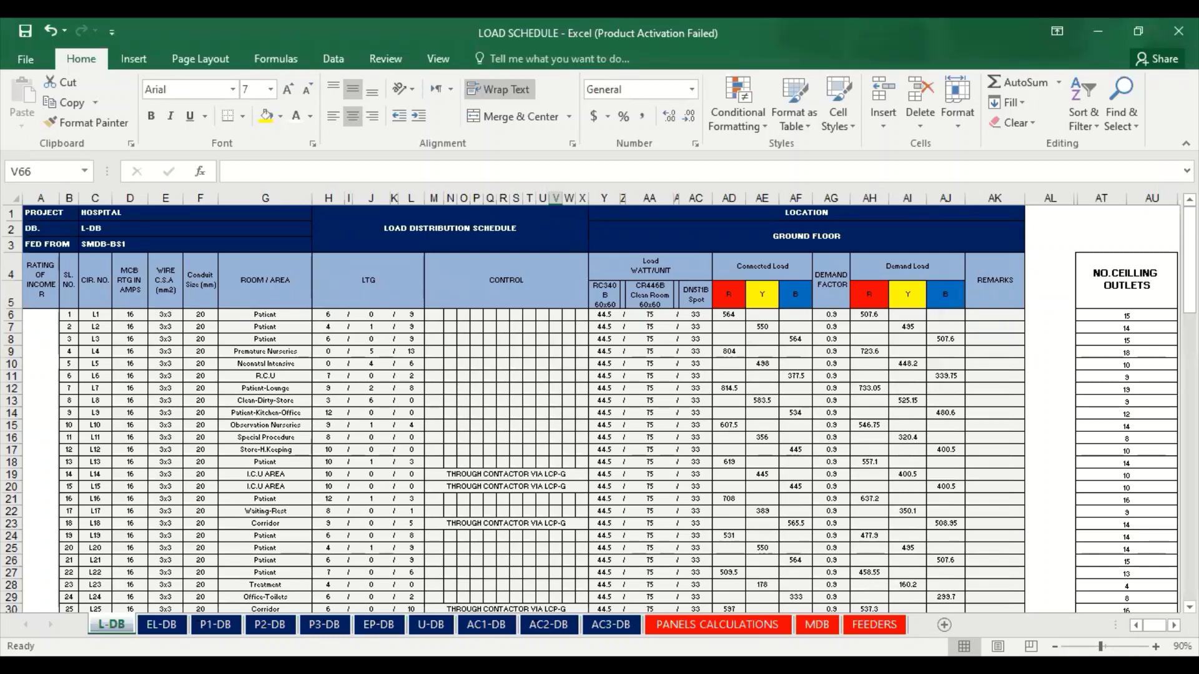
left_click(161, 624)
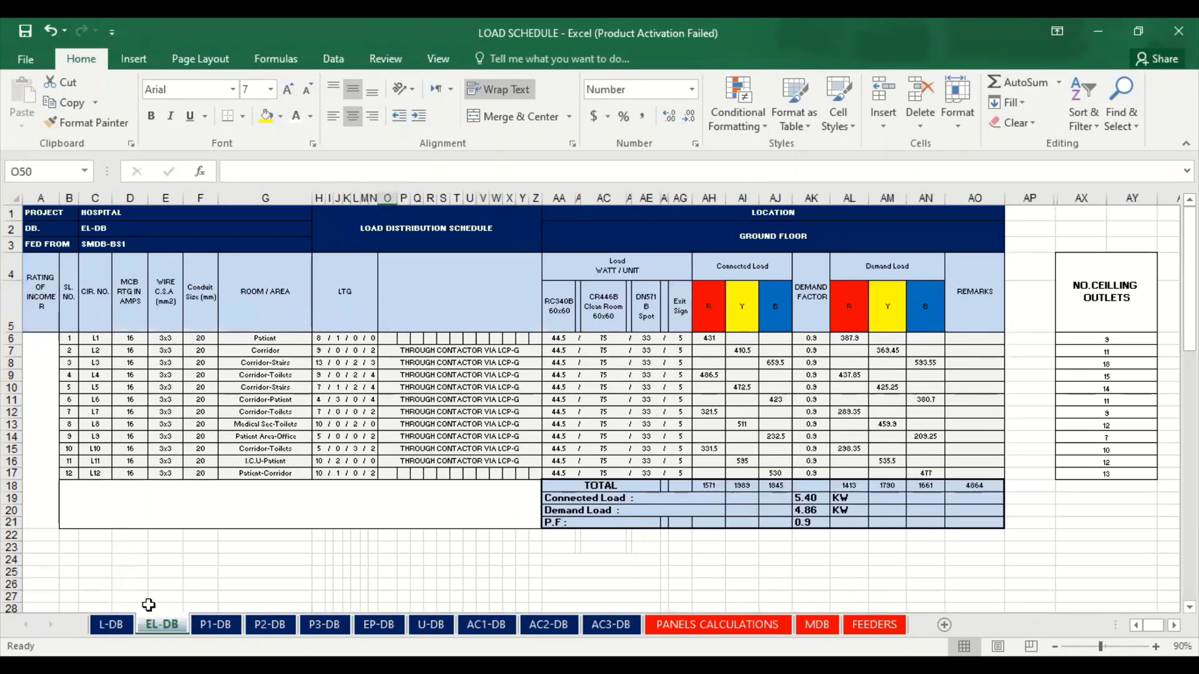
left_click(111, 624)
scroll(312, 450, "down", 8)
scroll(321, 448, "up", 8)
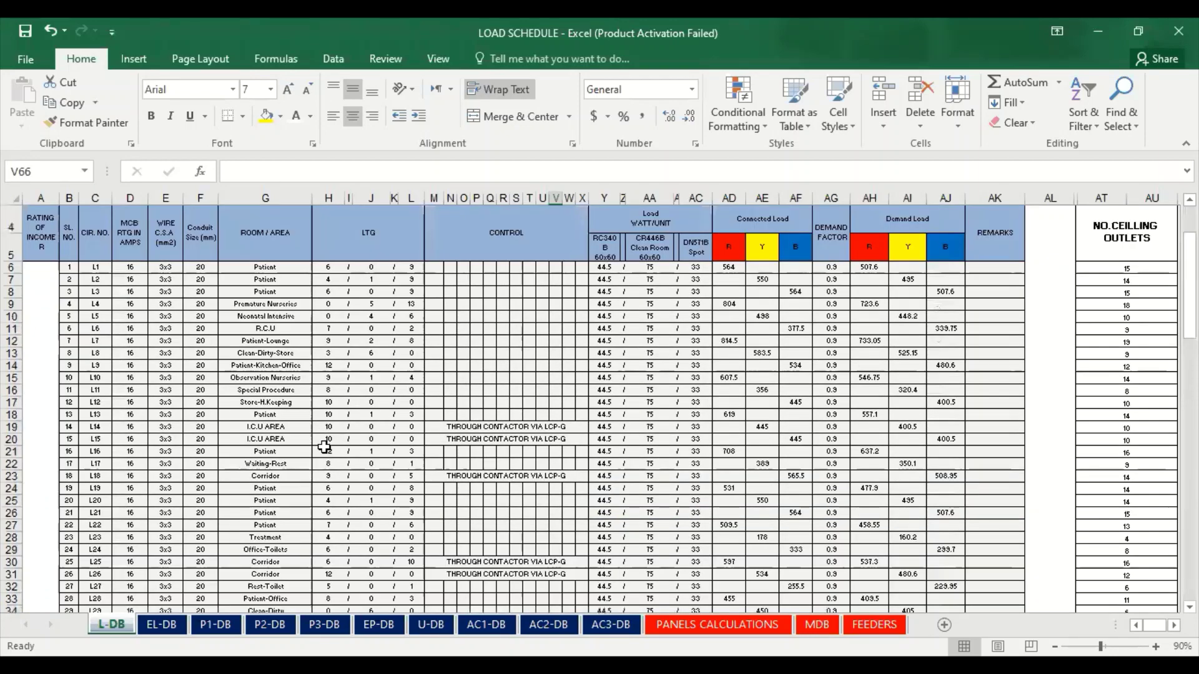
scroll(324, 446, "up", 1)
- Review the power panel load schedules on the P1-DB, P3-DB and P2-DB sheets down through their circuit rows
left_click(215, 624)
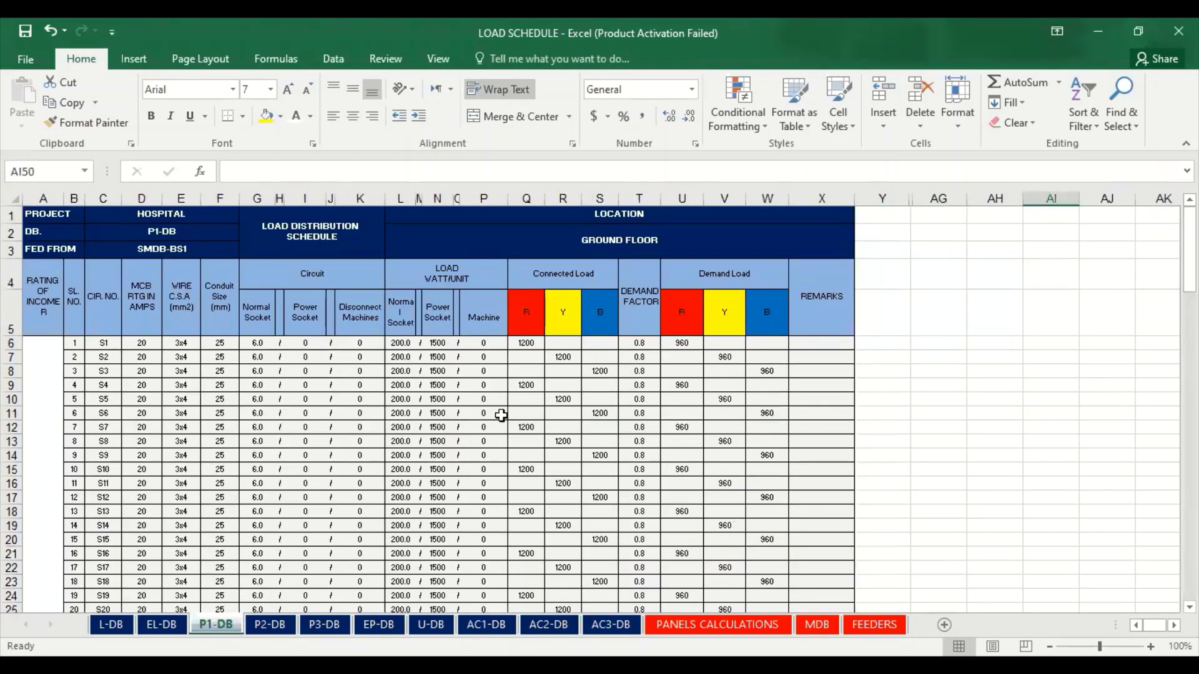
scroll(501, 415, "down", 10)
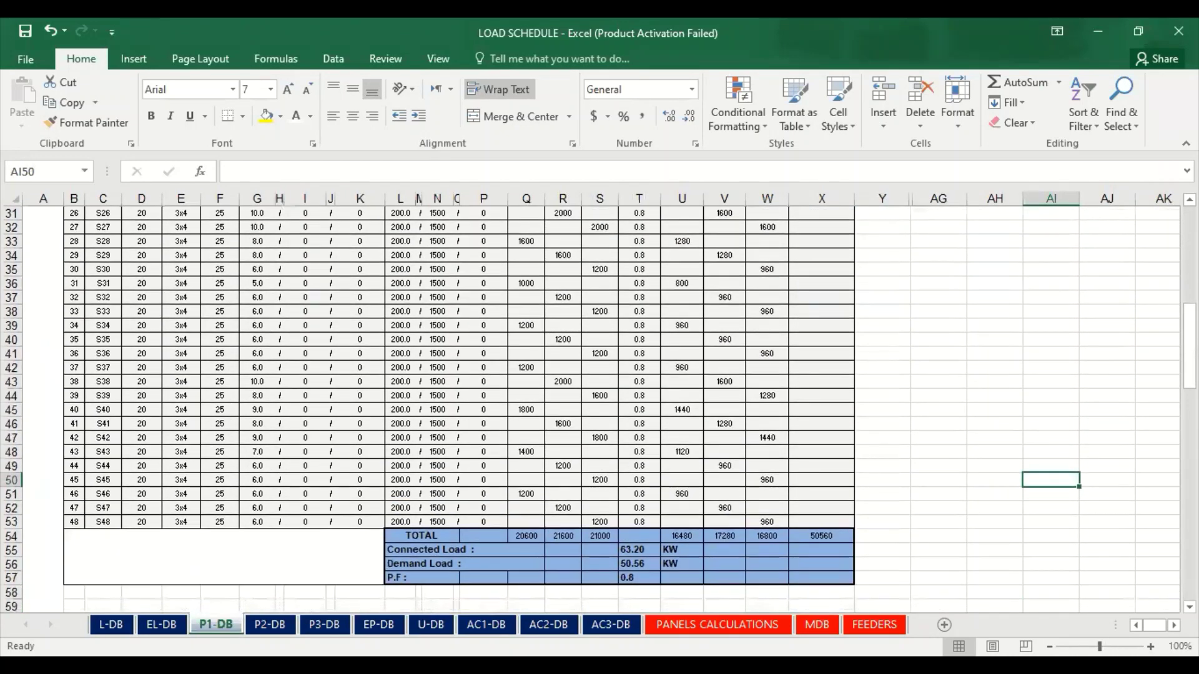
key("ctrl+Page_Down")
key("ctrl+Page_Down")
scroll(439, 465, "down", 2)
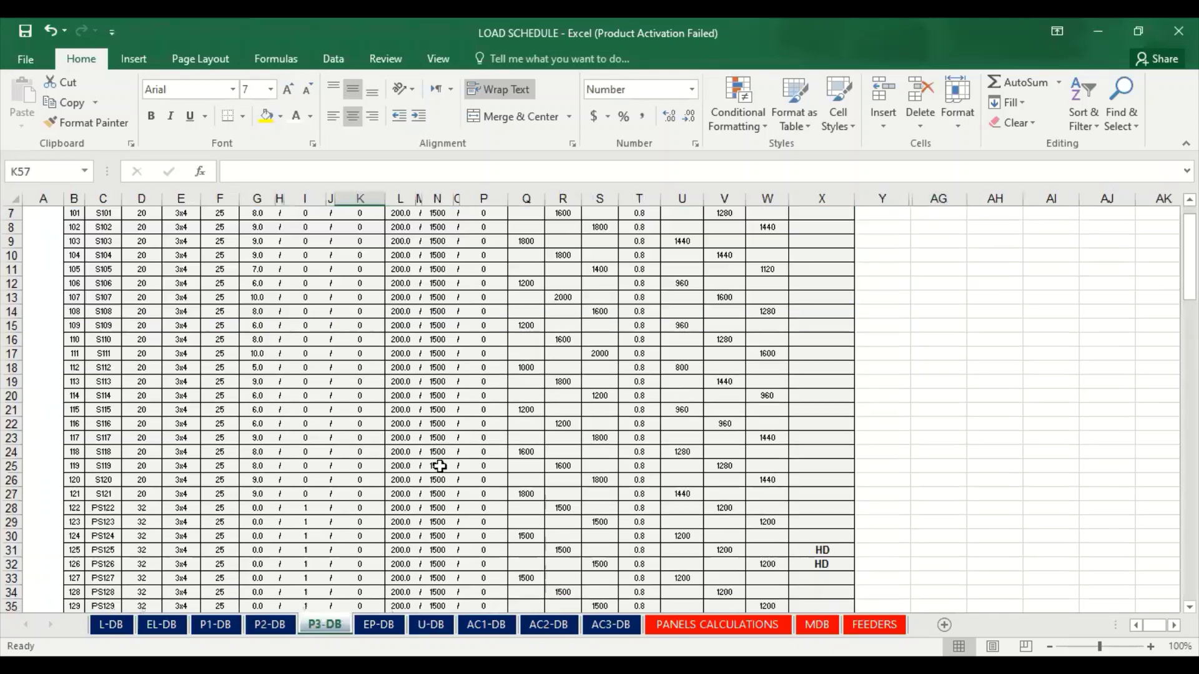
scroll(440, 466, "down", 8)
scroll(331, 561, "up", 6)
left_click(270, 624)
scroll(414, 409, "down", 7)
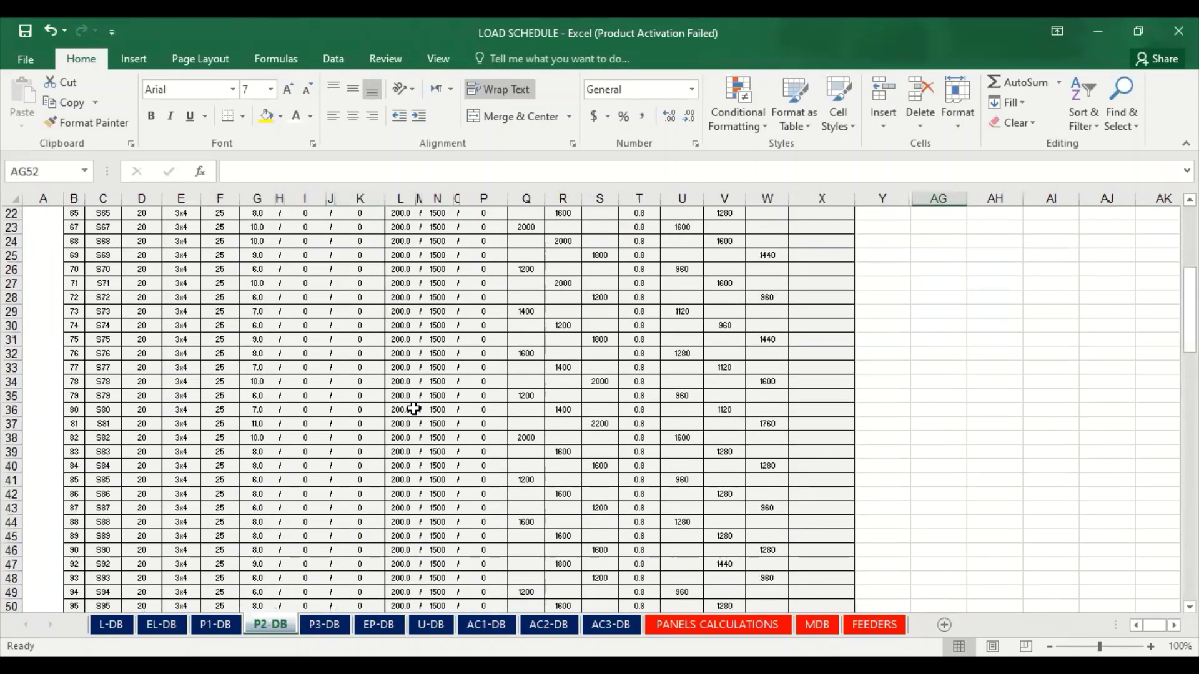
scroll(414, 409, "down", 4)
scroll(414, 409, "up", 7)
- Review the load distribution schedules of the EP-DB and U-DB panels
left_click(377, 625)
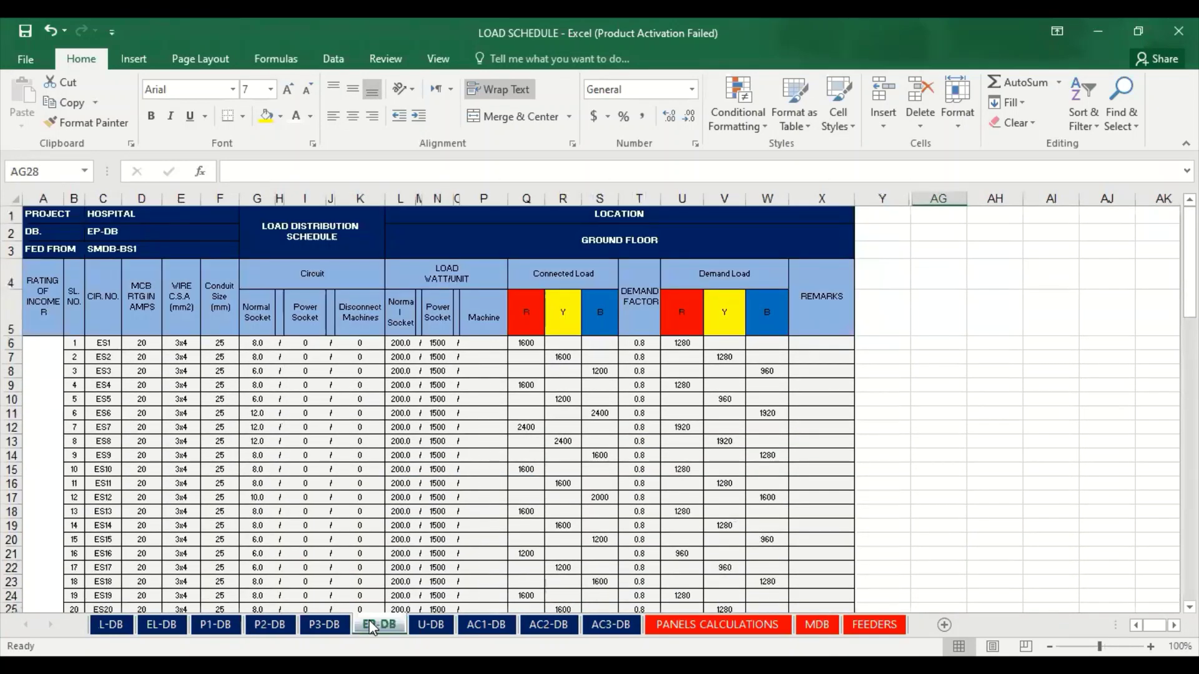
scroll(523, 429, "down", 5)
scroll(757, 505, "up", 6)
left_click(431, 624)
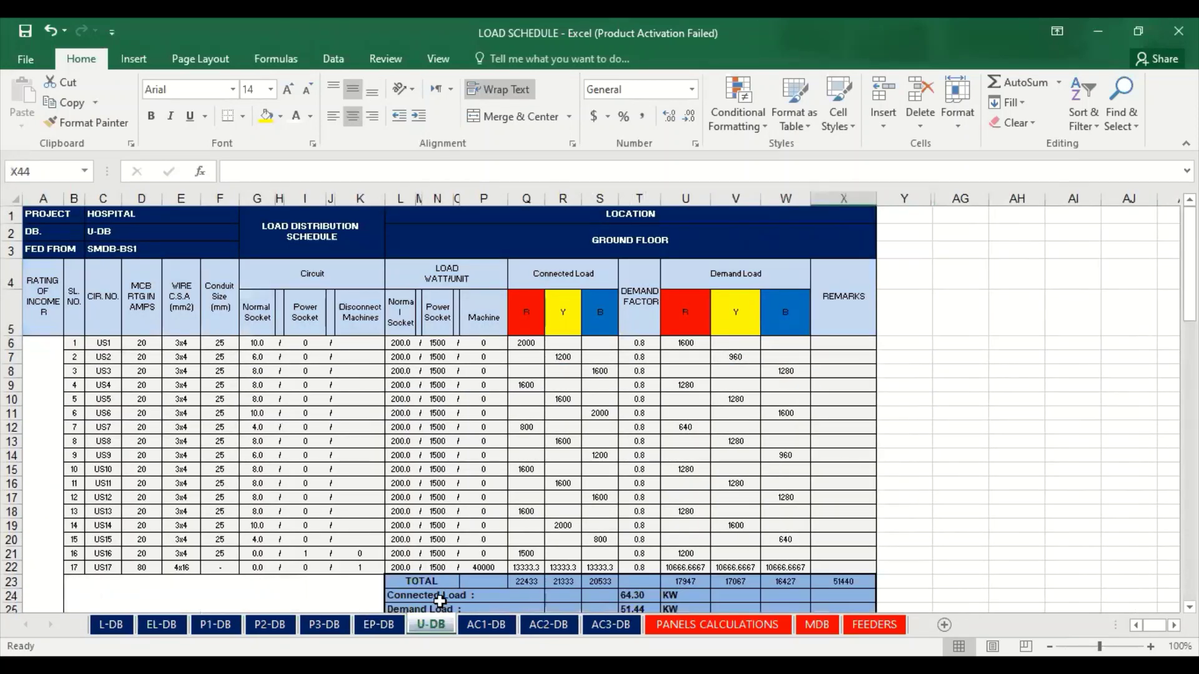
scroll(439, 586, "down", 5)
scroll(439, 586, "up", 5)
- Review the air-conditioning load schedules on the AC1-DB, AC2-DB and AC3-DB sheets, including the connected and demand load totals
left_click(486, 625)
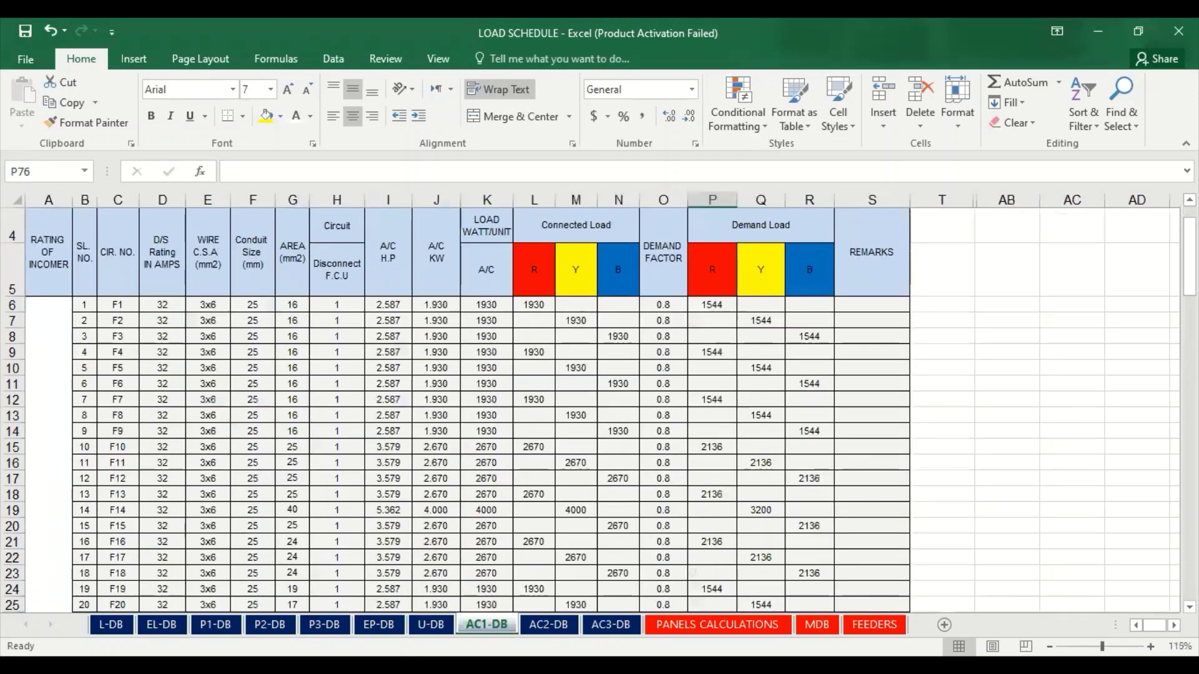
scroll(718, 536, "down", 8)
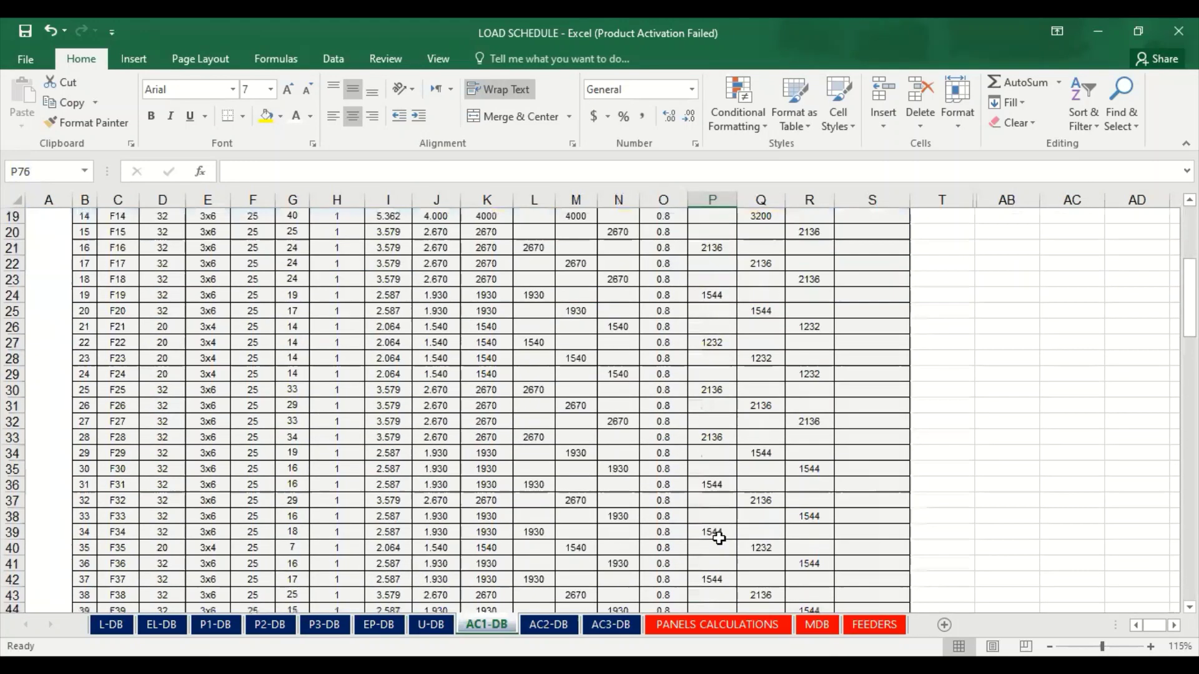
scroll(720, 535, "down", 1)
scroll(720, 535, "up", 10)
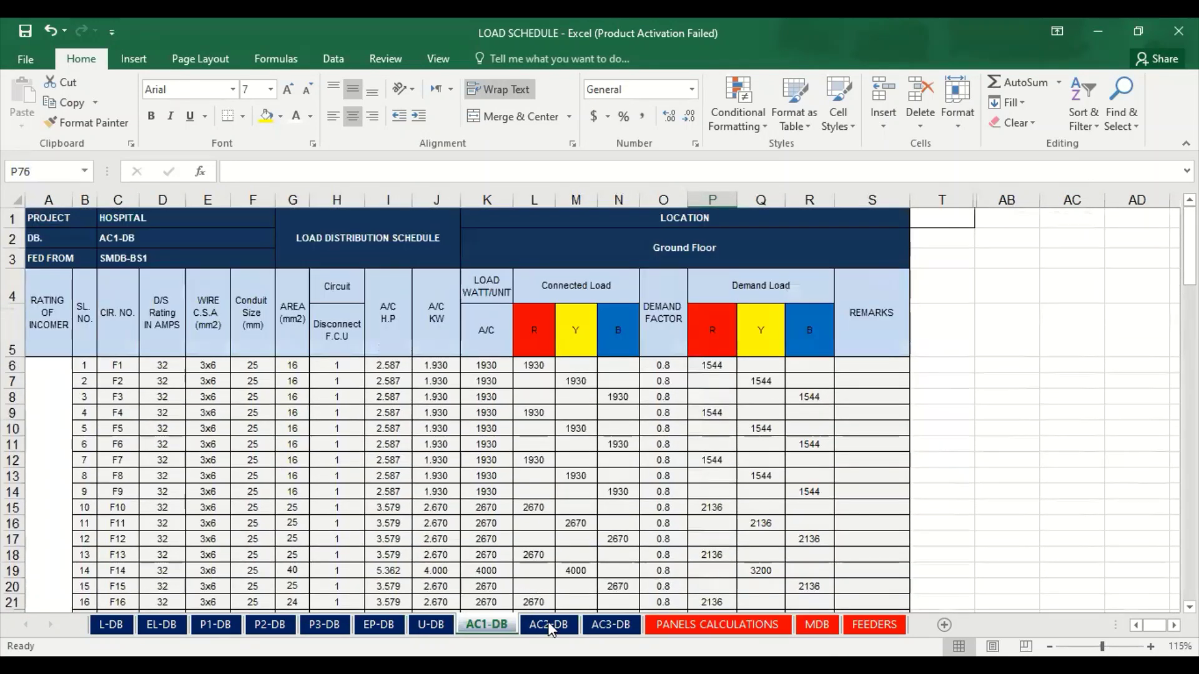
left_click(549, 624)
scroll(610, 475, "down", 12)
scroll(609, 475, "up", 12)
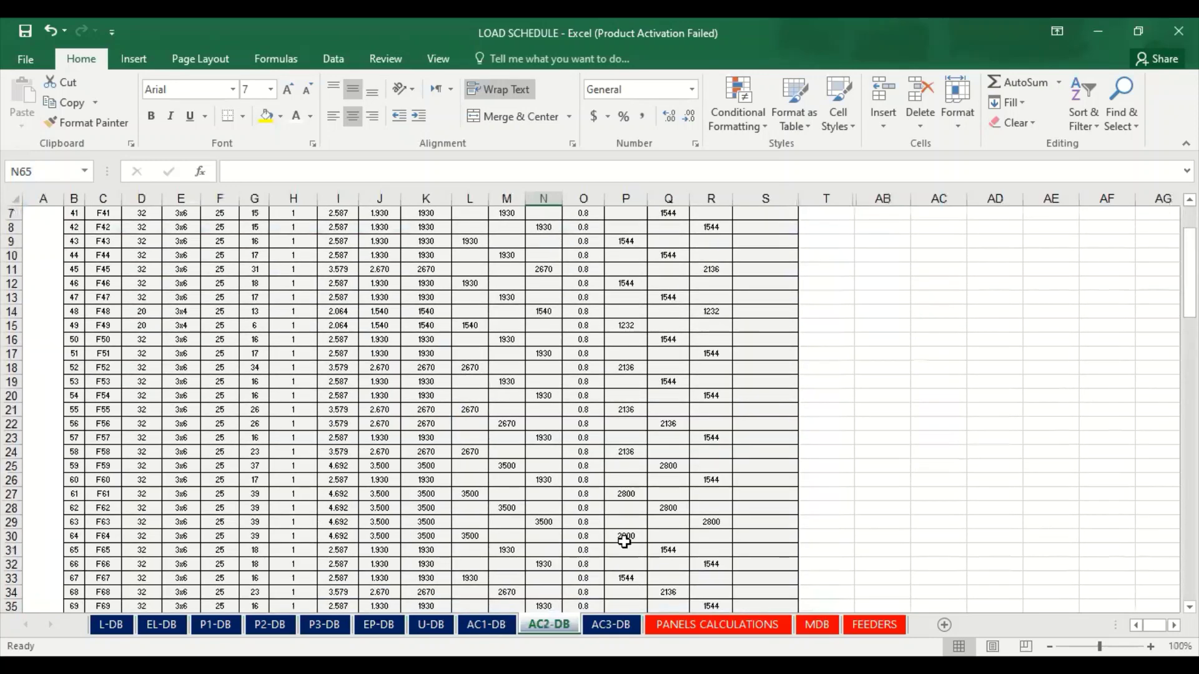
left_click(611, 624)
scroll(680, 431, "down", 13)
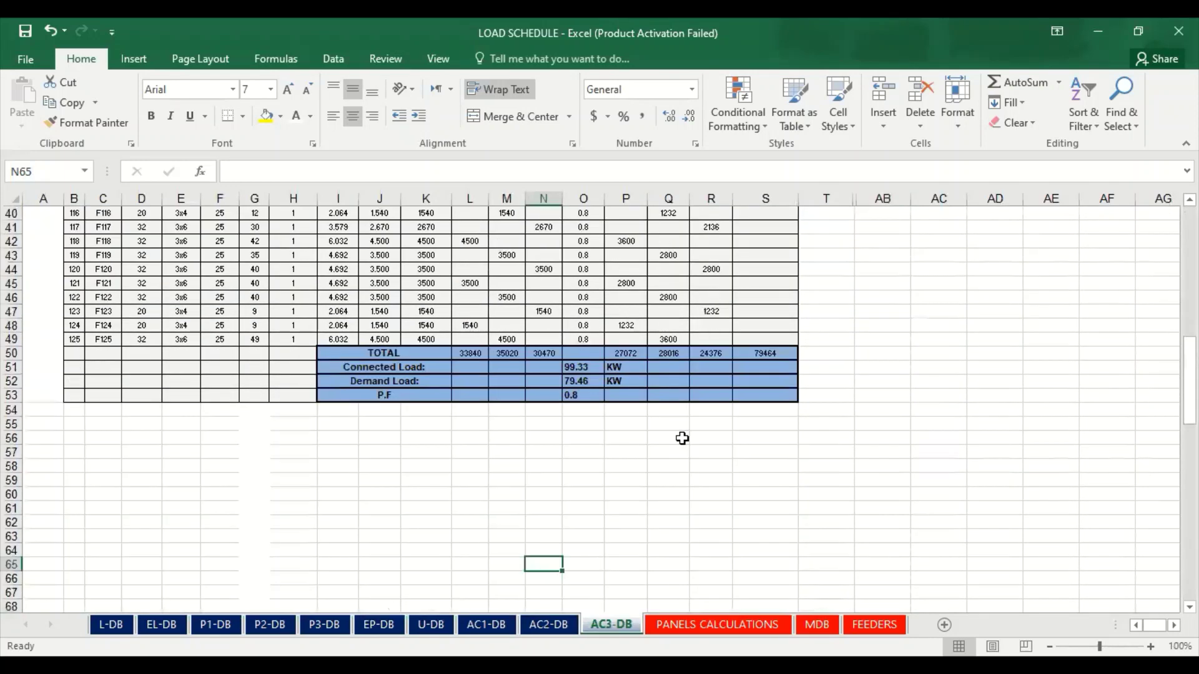
scroll(687, 437, "up", 7)
scroll(716, 456, "up", 6)
- Review the breaker and cable sizing, main board loads, and transformer, UPS and generator sizing on the PANELS CALCULATIONS, MDB and FEEDERS sheets
left_click(718, 624)
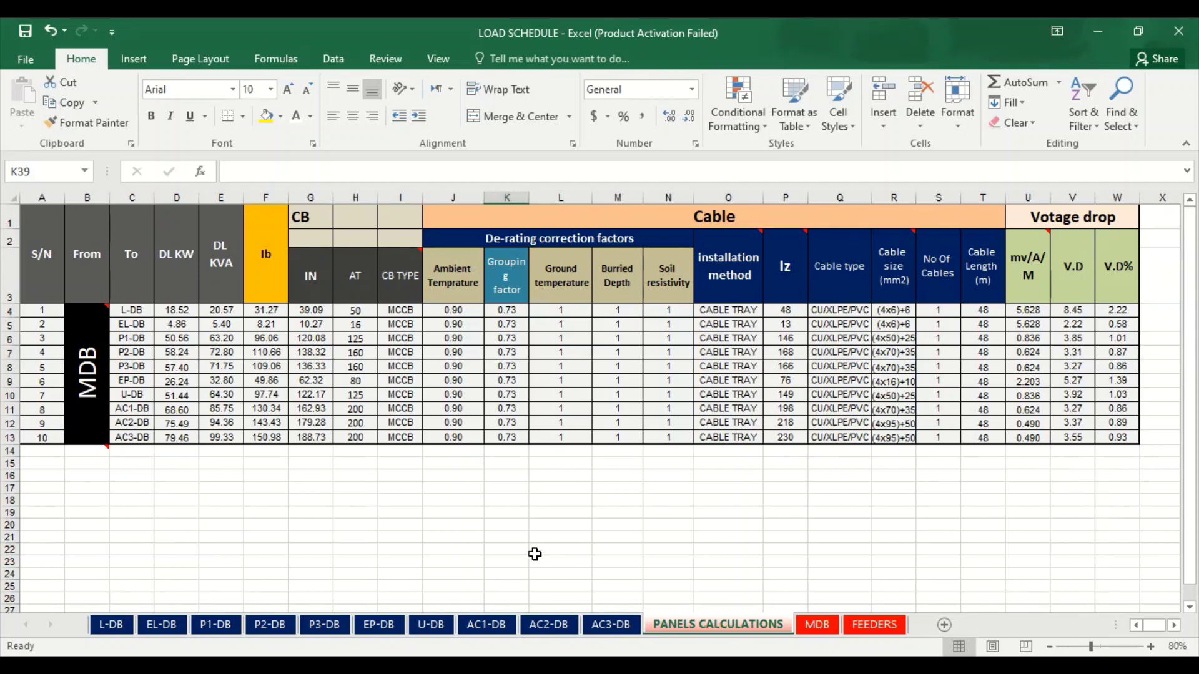
left_click(817, 624)
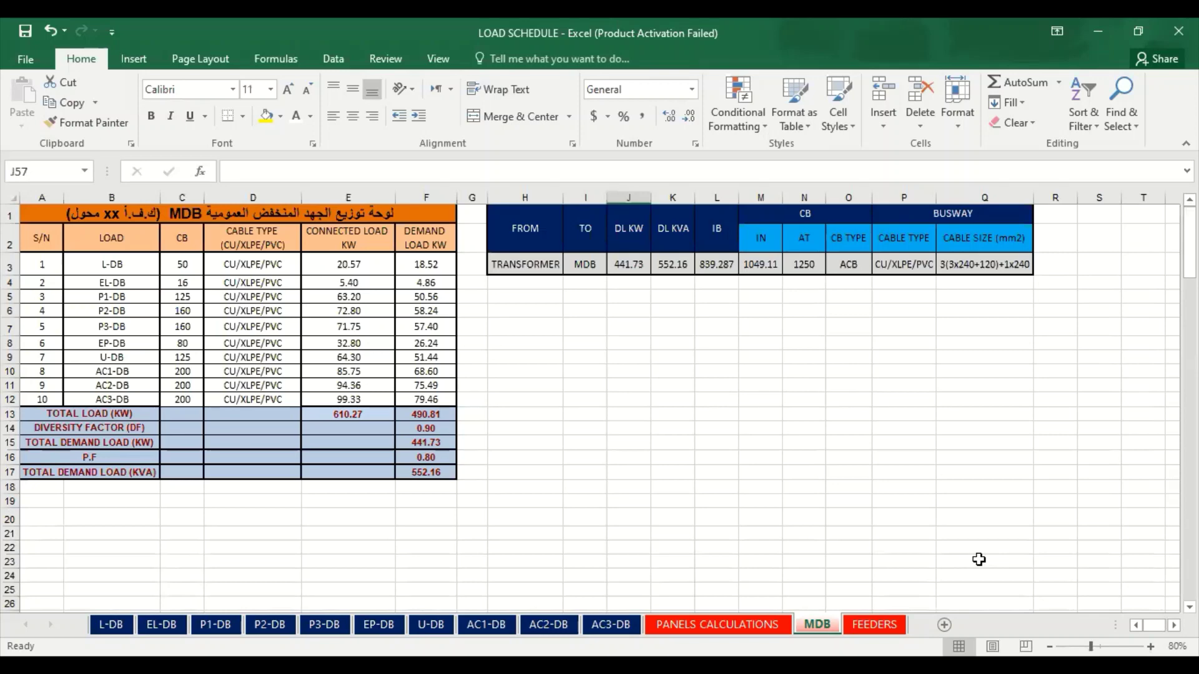
left_click(876, 624)
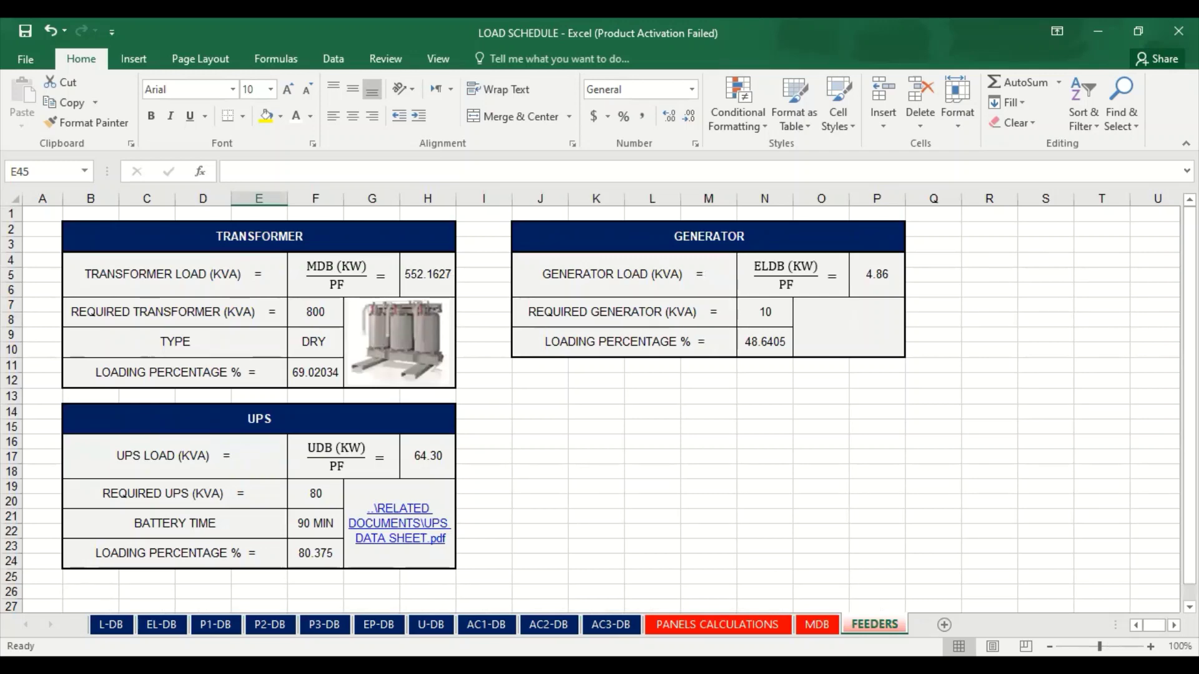
- Switch to the TENDERING workbook and review the lighting outlet cable lengths on the AVG.L.LIGHTING sheet
key("alt+Tab")
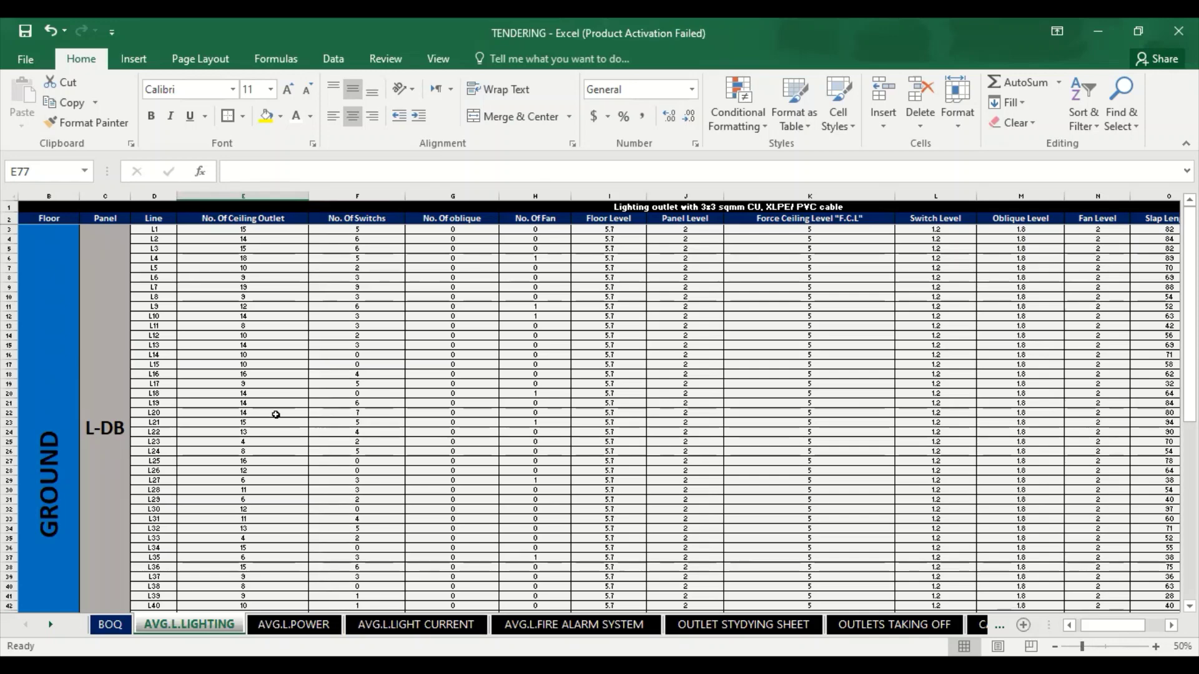
scroll(250, 437, "down", 5)
scroll(250, 468, "up", 5)
- Review the AVG.L.POWER sheet from the disconnected switch tables at its end back up to the socket outlets table
key("ctrl+Page_Down")
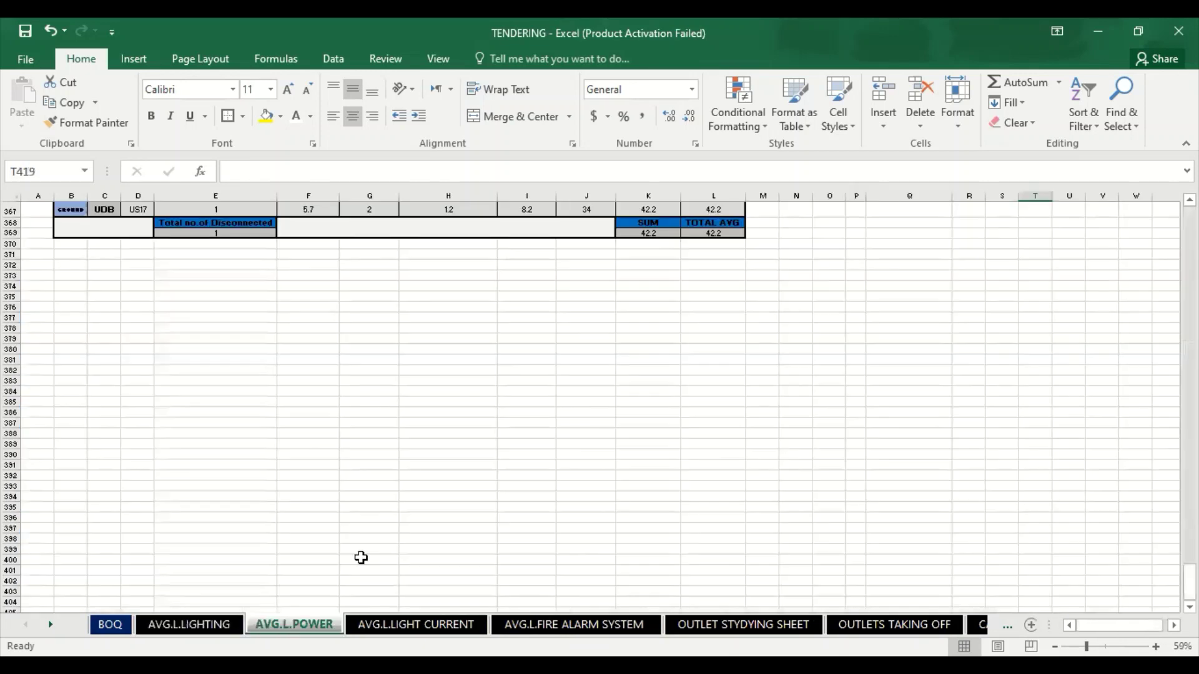
scroll(601, 391, "up", 20)
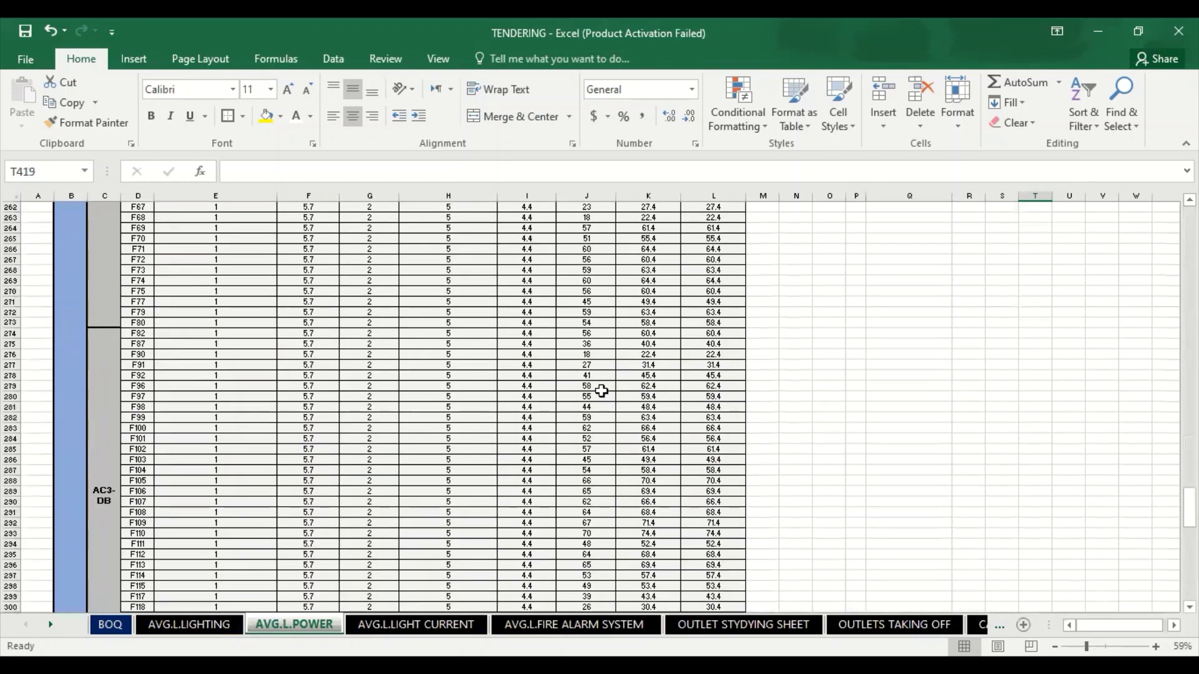
scroll(602, 390, "up", 20)
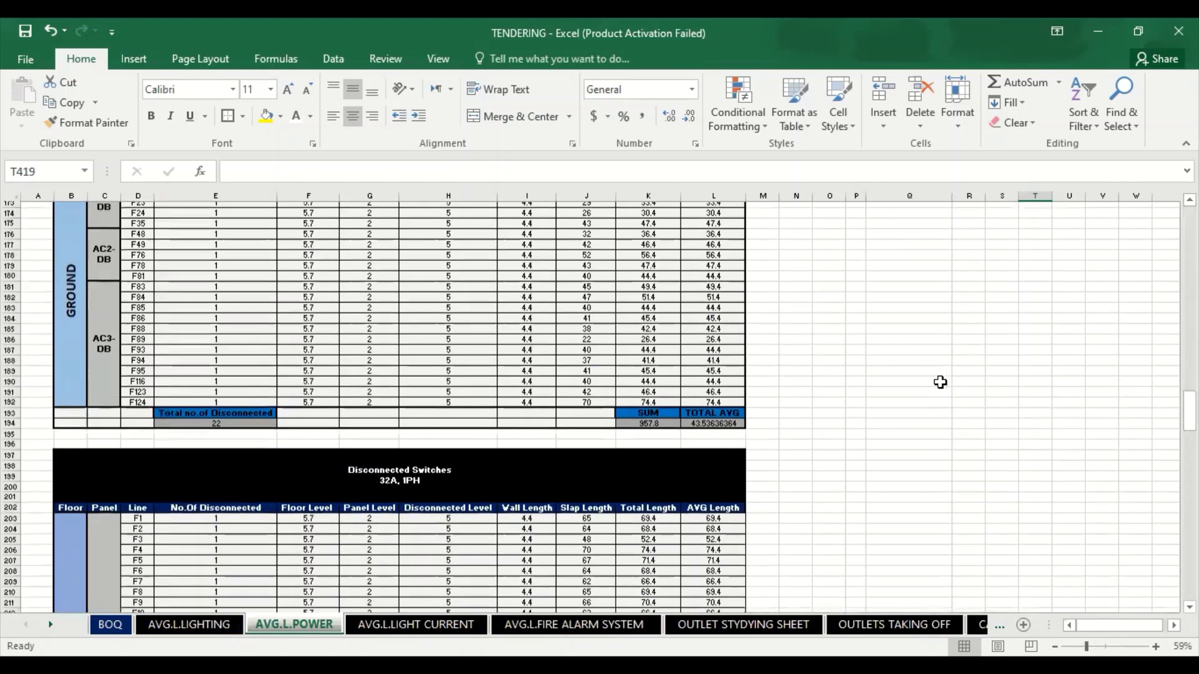
scroll(940, 382, "up", 20)
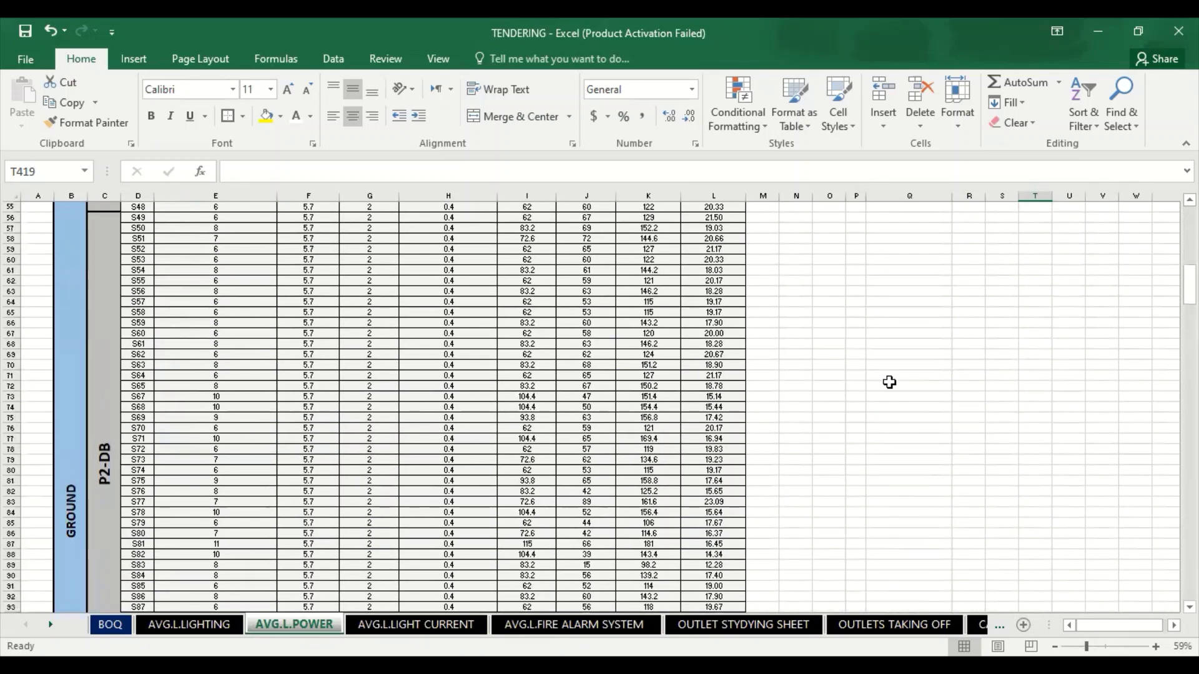
scroll(889, 382, "up", 18)
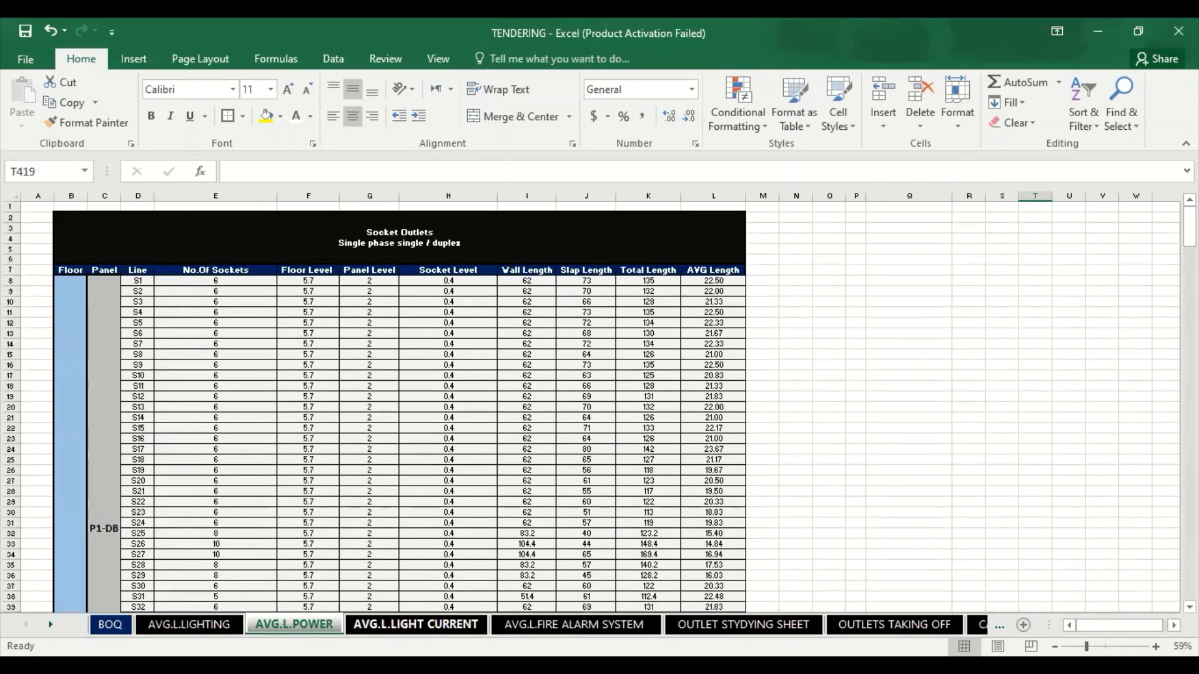
- Review the data, telephone, camera and wireless outlet tables on AVG.L.LIGHT CURRENT, and open the AVG.L.FIRE ALARM SYSTEM sheet
key("ctrl+Page_Down")
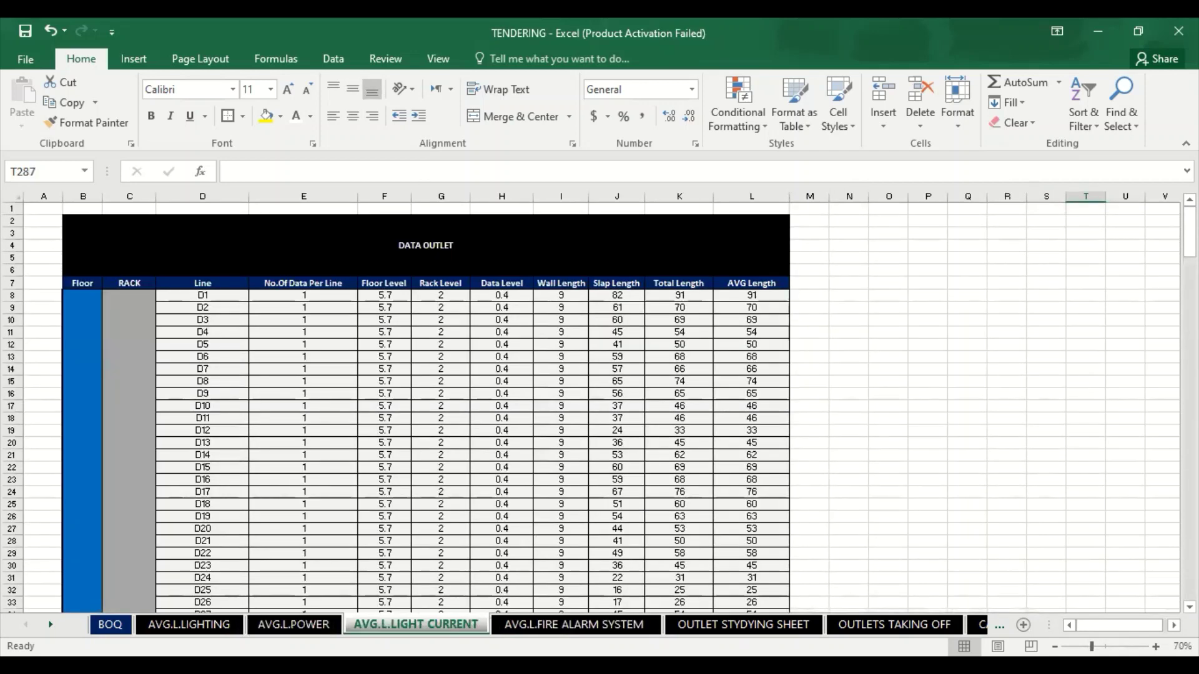
scroll(518, 363, "down", 20)
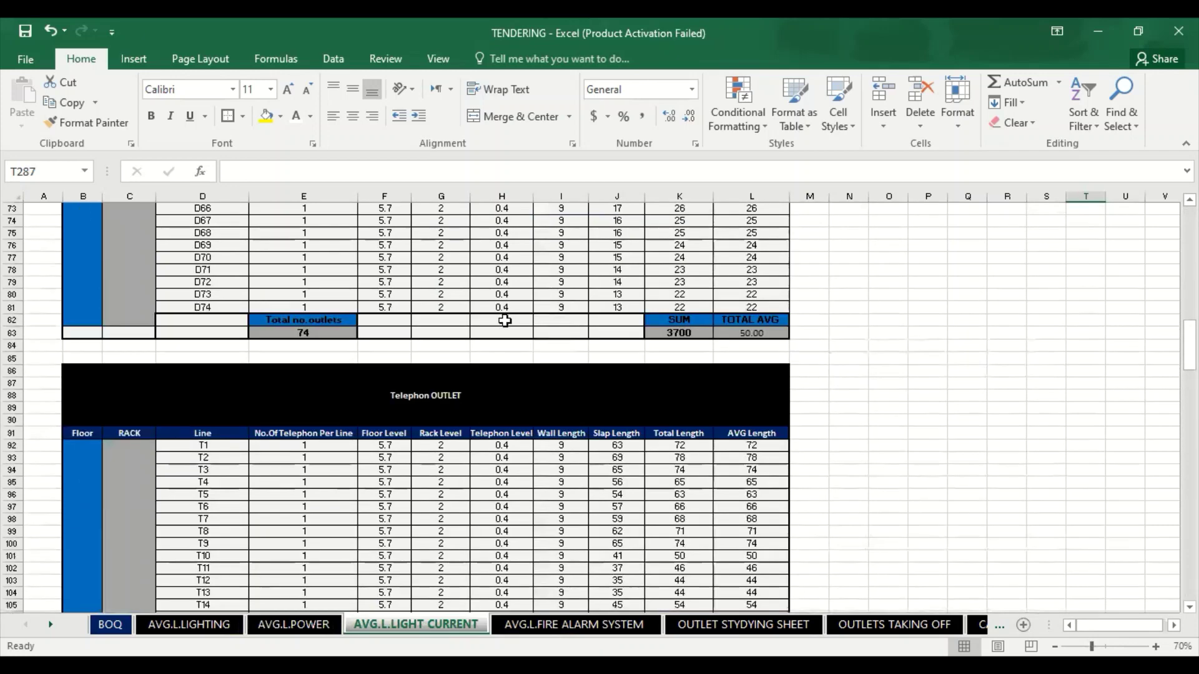
scroll(504, 320, "down", 20)
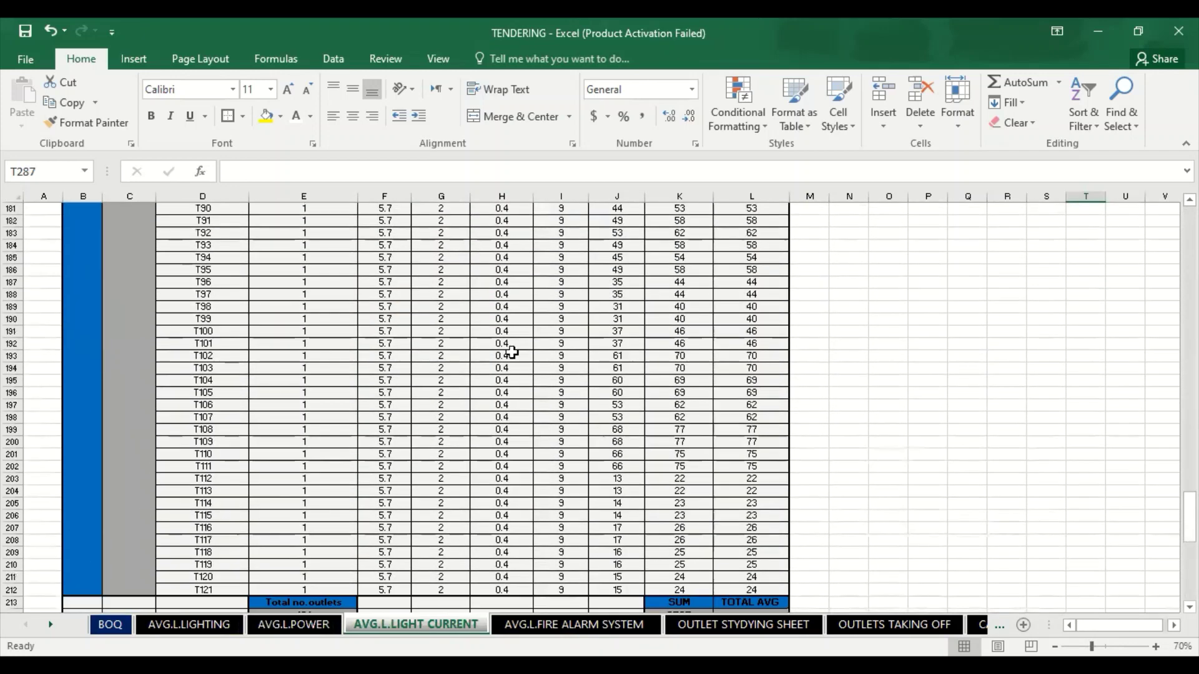
scroll(511, 375, "down", 11)
scroll(500, 400, "up", 7)
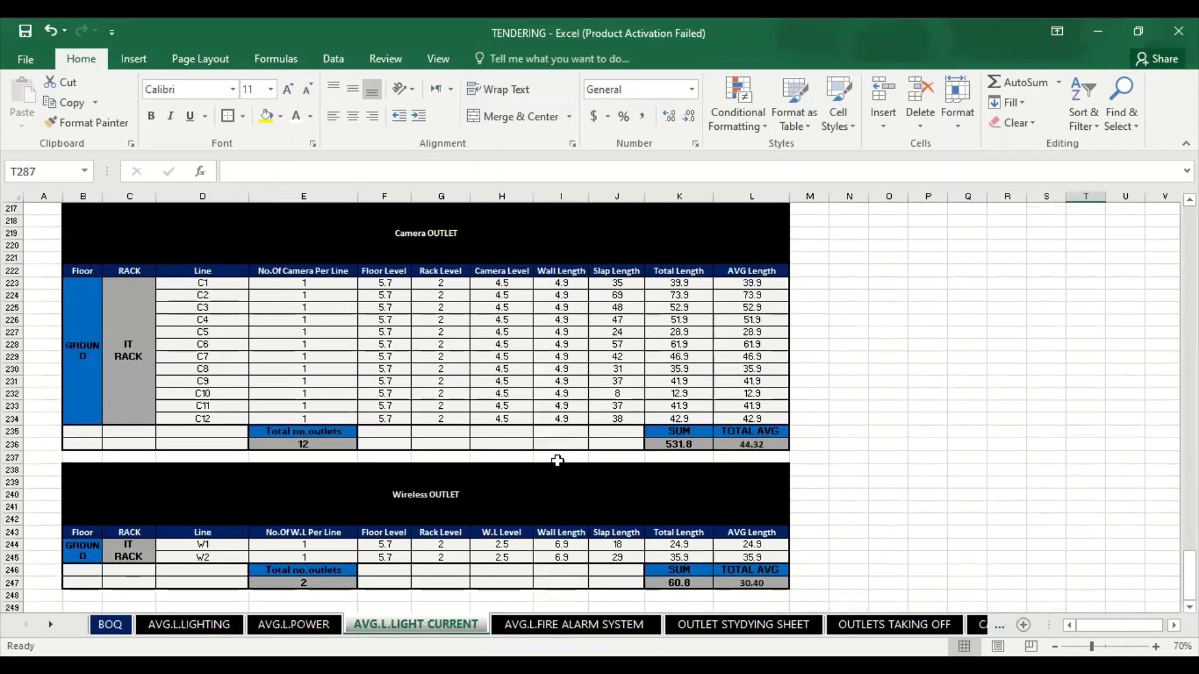
left_click(533, 624)
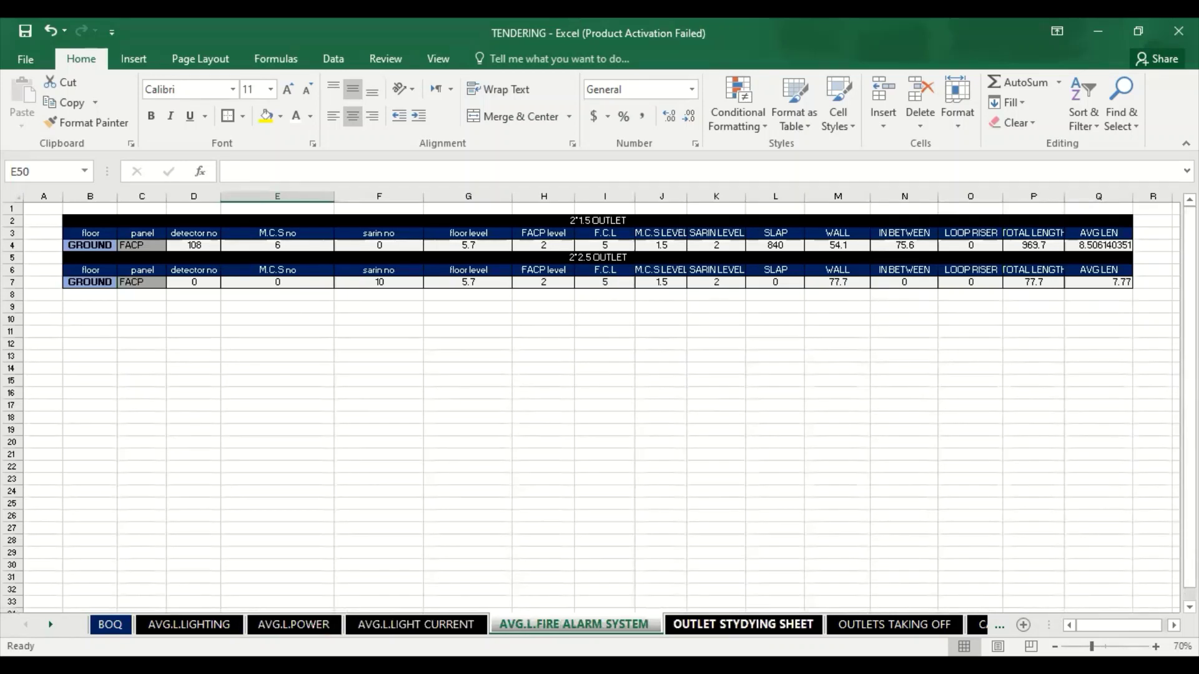
- Review the OUTLET STYDYING SHEET and OUTLETS TAKING OFF sheets, plus the CABLE CUTTING LIST and CABLES STYDYING SHEET
left_click(743, 624)
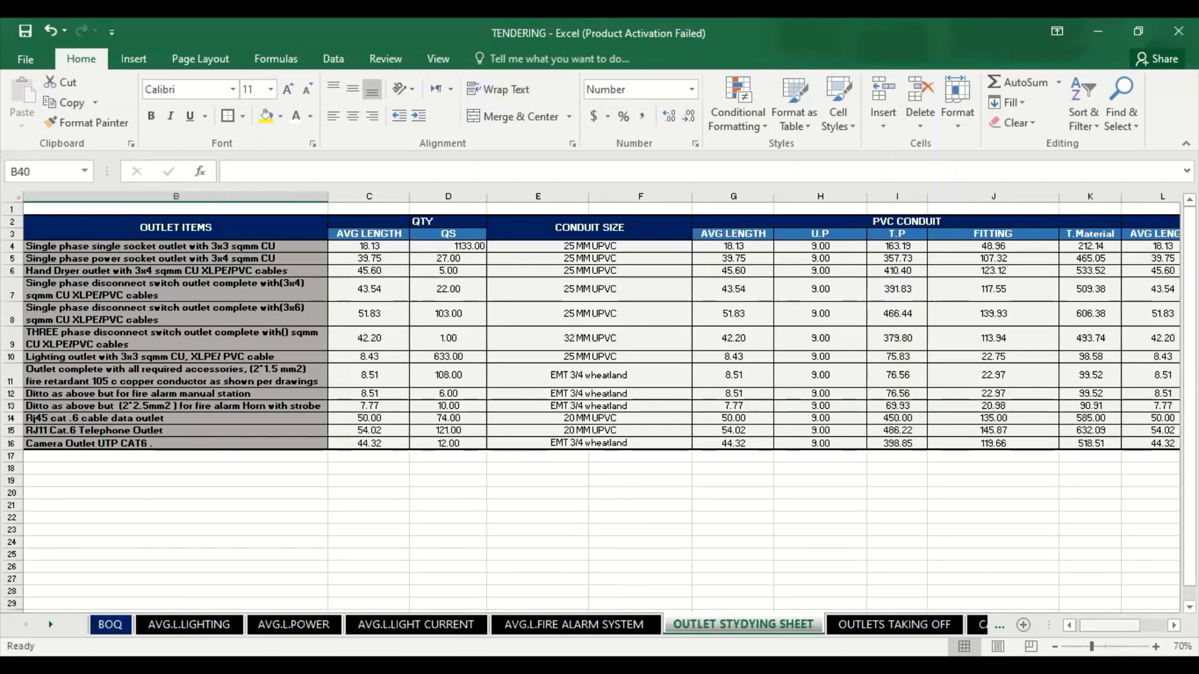
mouse_move(1111, 625)
left_mouse_down()
mouse_move(1141, 625)
mouse_move(1106, 625)
left_mouse_up()
left_click(894, 624)
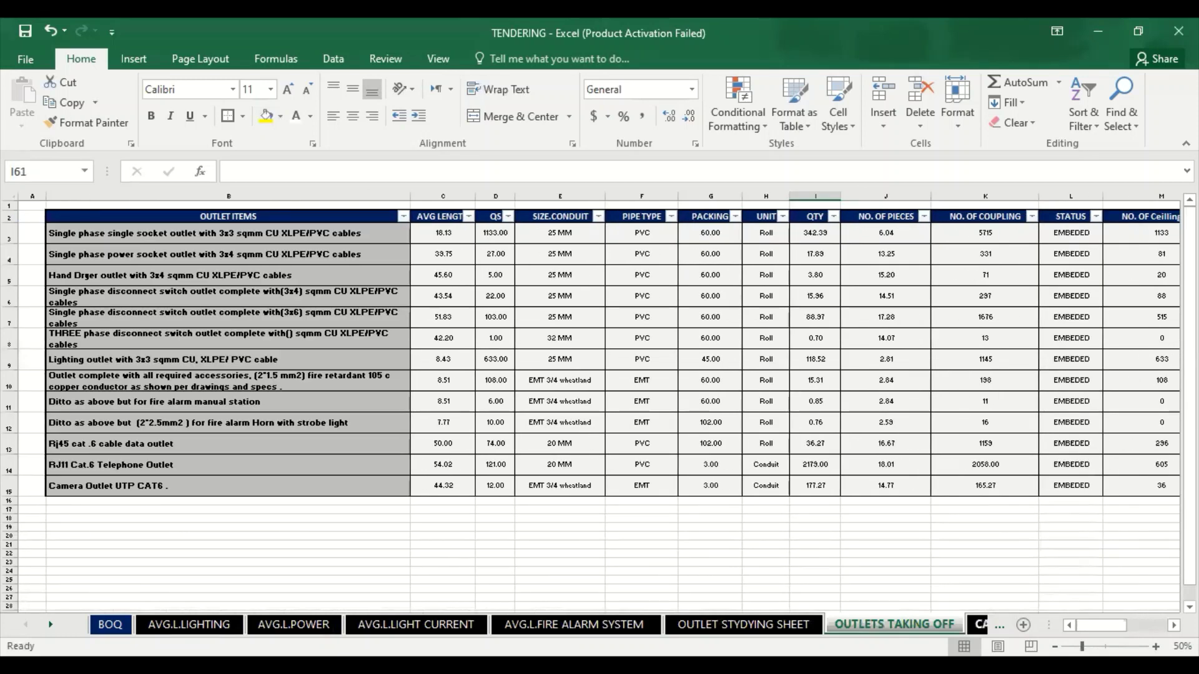
left_click(977, 625)
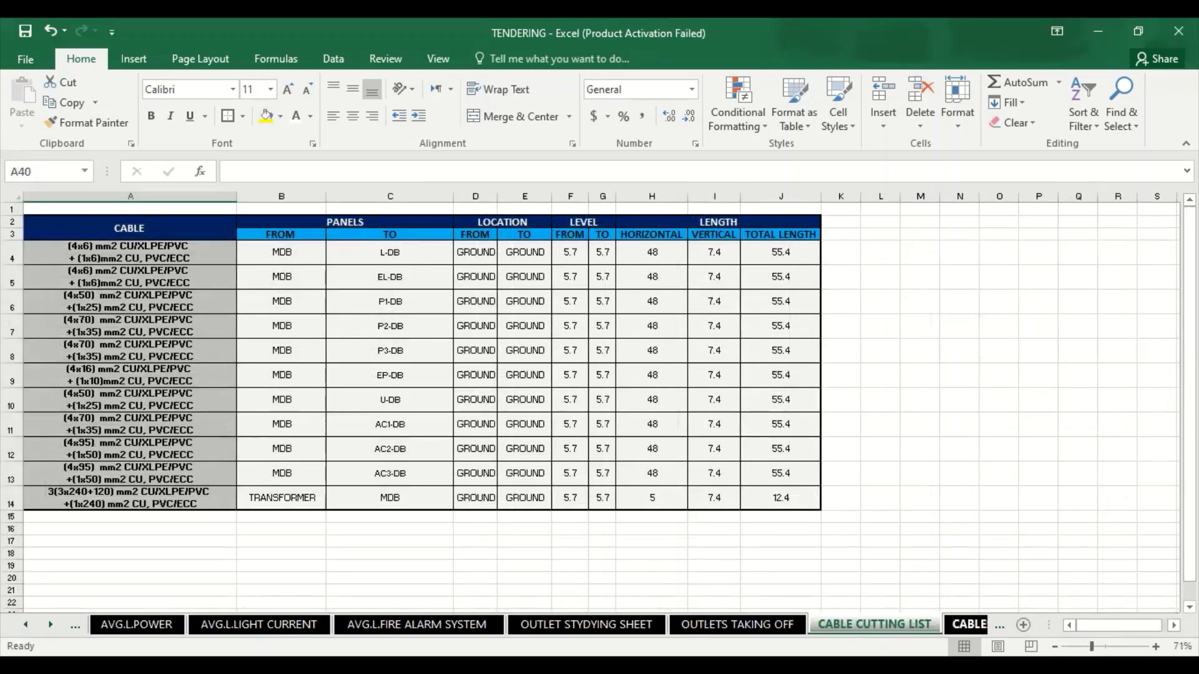
left_click(969, 624)
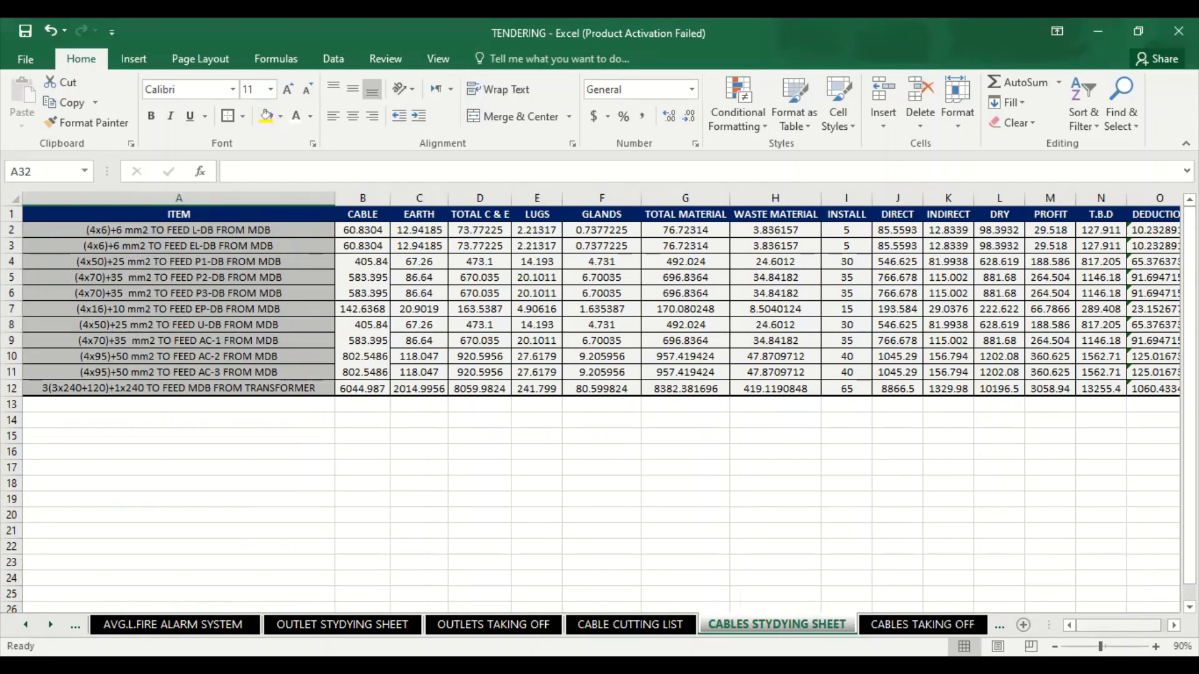
- Review the feeder branches on CABLES TAKING OFF and its summary of cables, glands and lugs
left_click(922, 624)
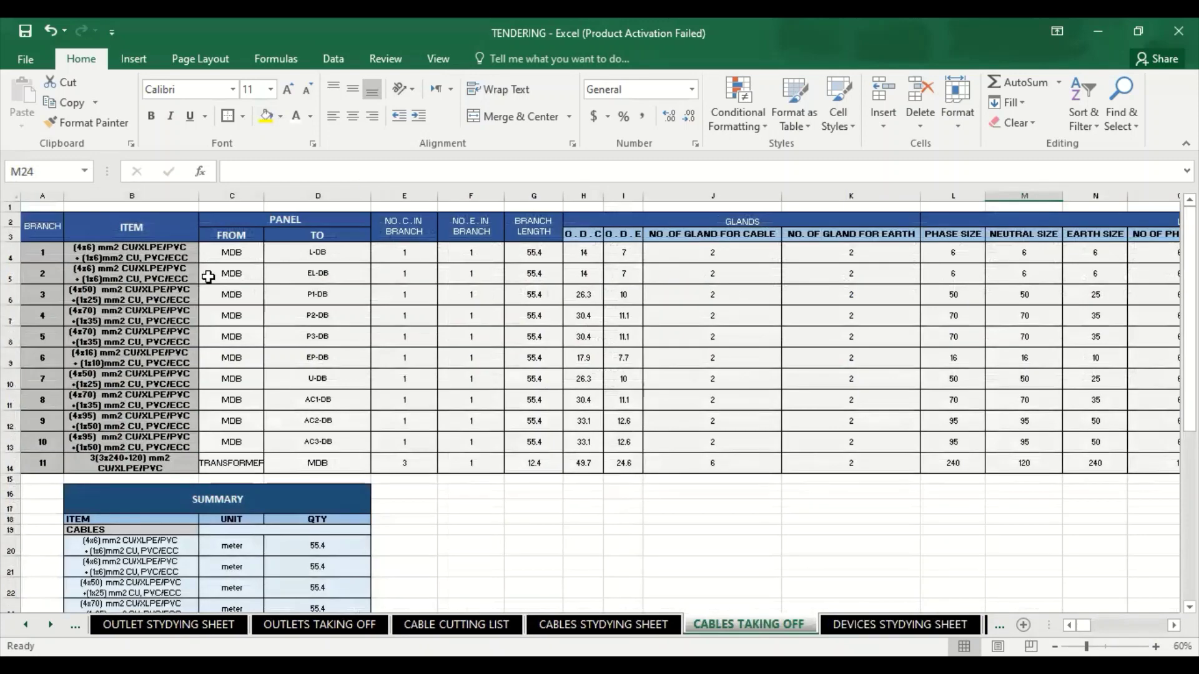
scroll(335, 401, "down", 2)
scroll(334, 401, "down", 3)
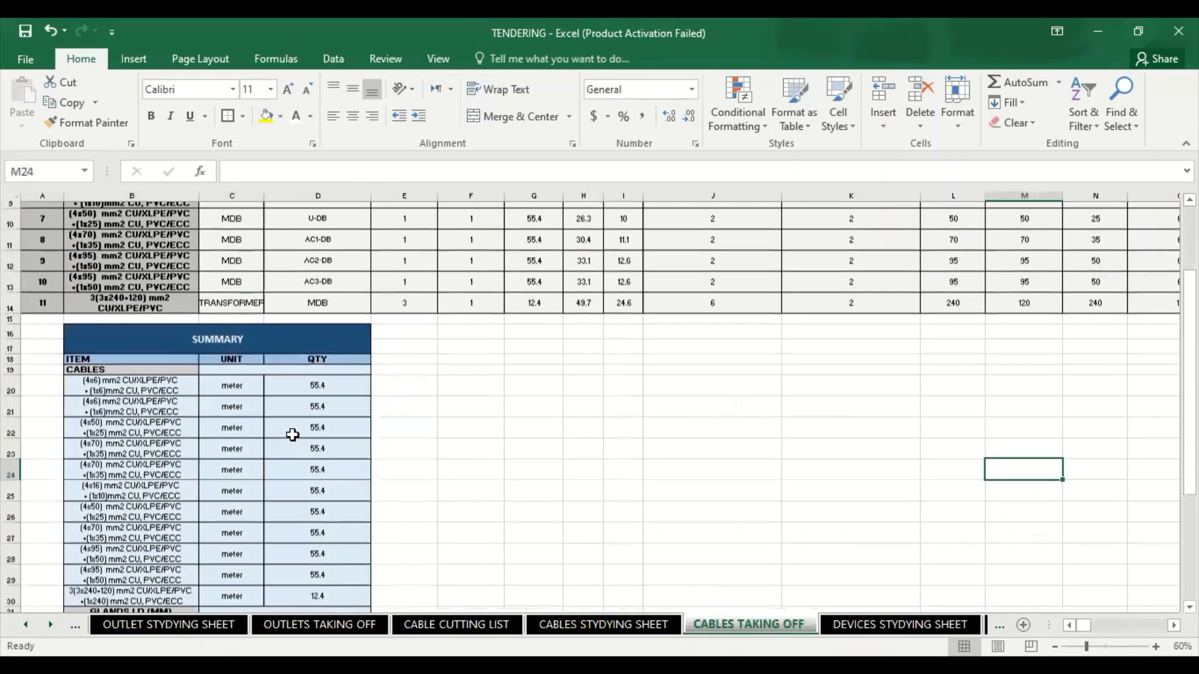
scroll(170, 312, "down", 1)
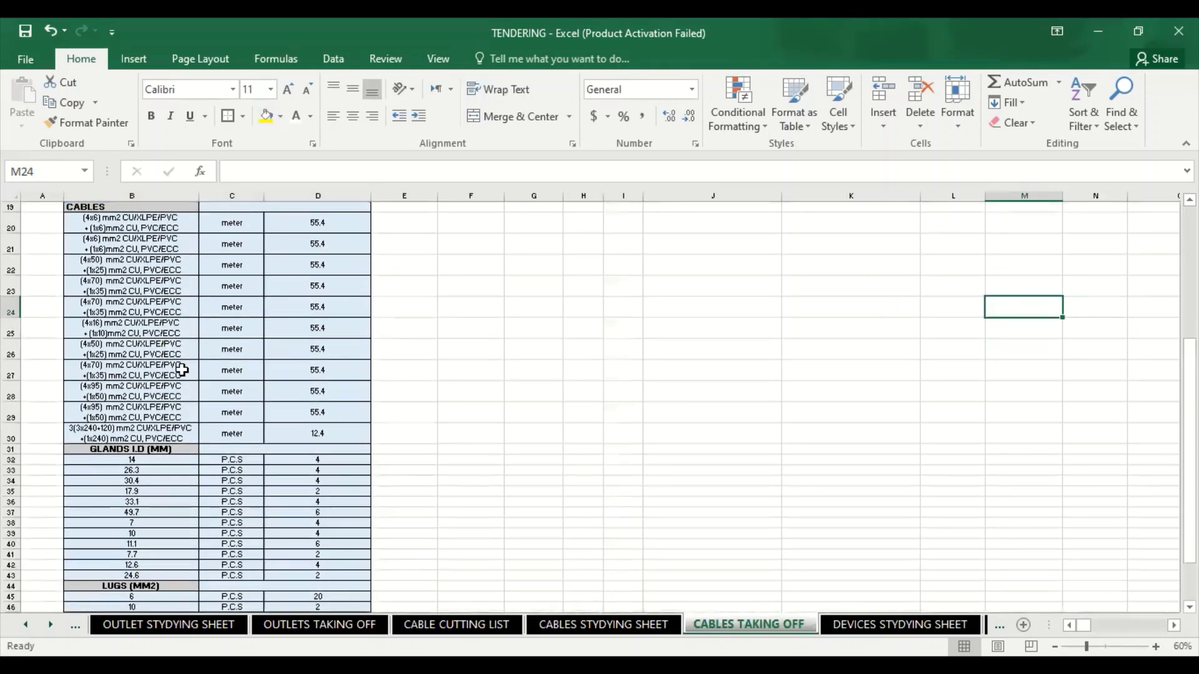
scroll(174, 437, "down", 2)
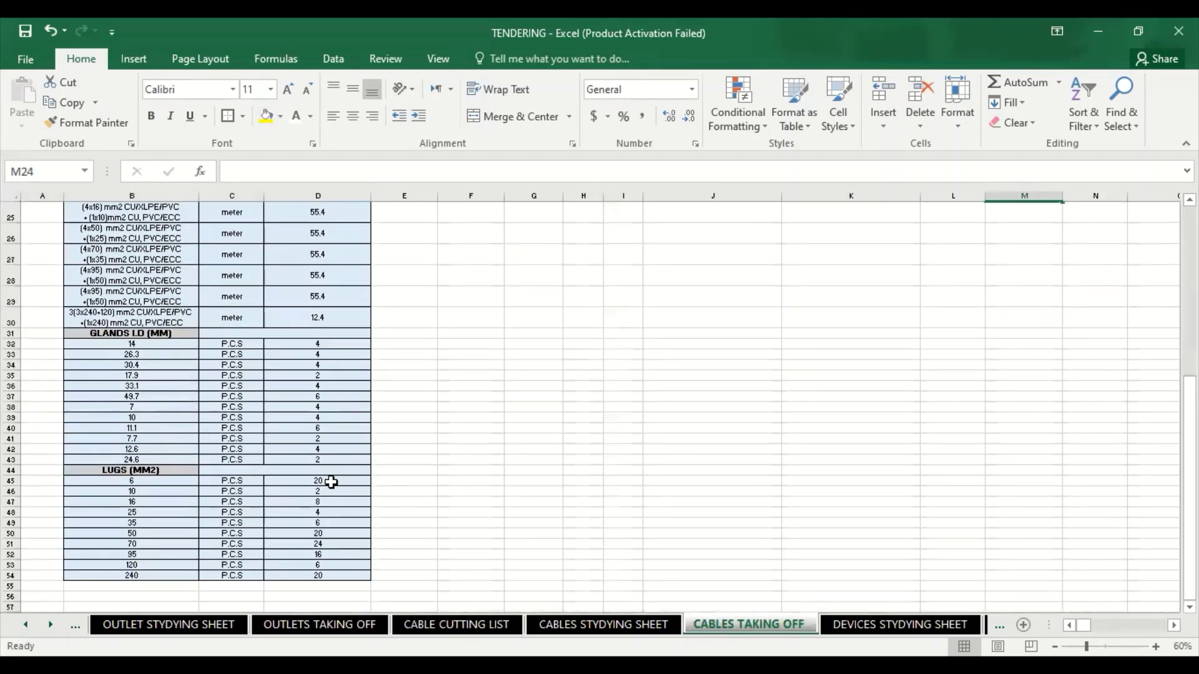
scroll(442, 513, "up", 8)
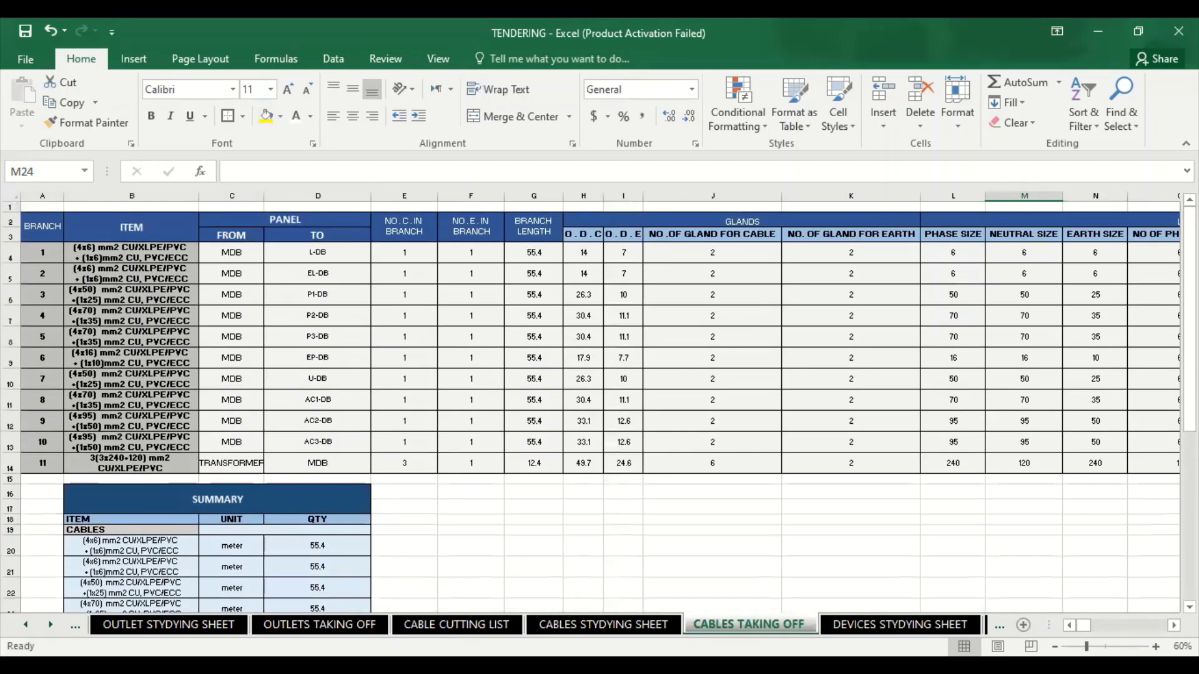
- Review the device pricing on DEVICES STYDYING SHEET and the panel installation pricing on PANELS STYDYING SHEET
left_click(900, 625)
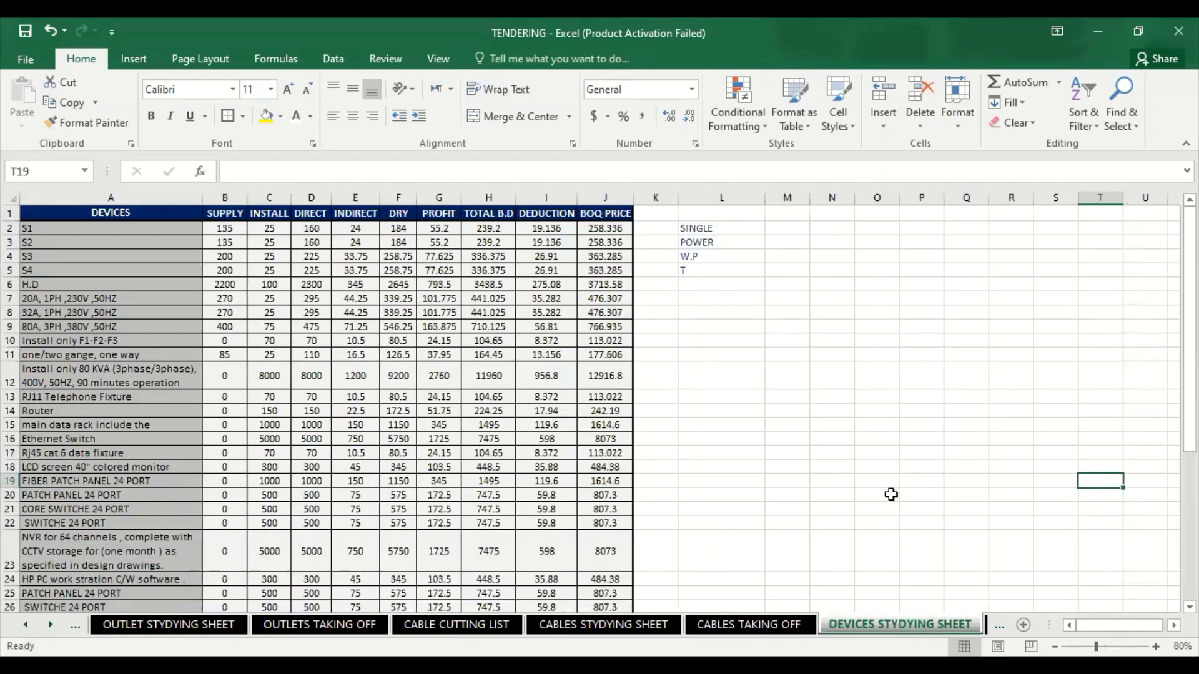
scroll(890, 494, "down", 6)
scroll(890, 493, "up", 6)
scroll(371, 403, "down", 6)
scroll(396, 499, "up", 6)
left_click(999, 624)
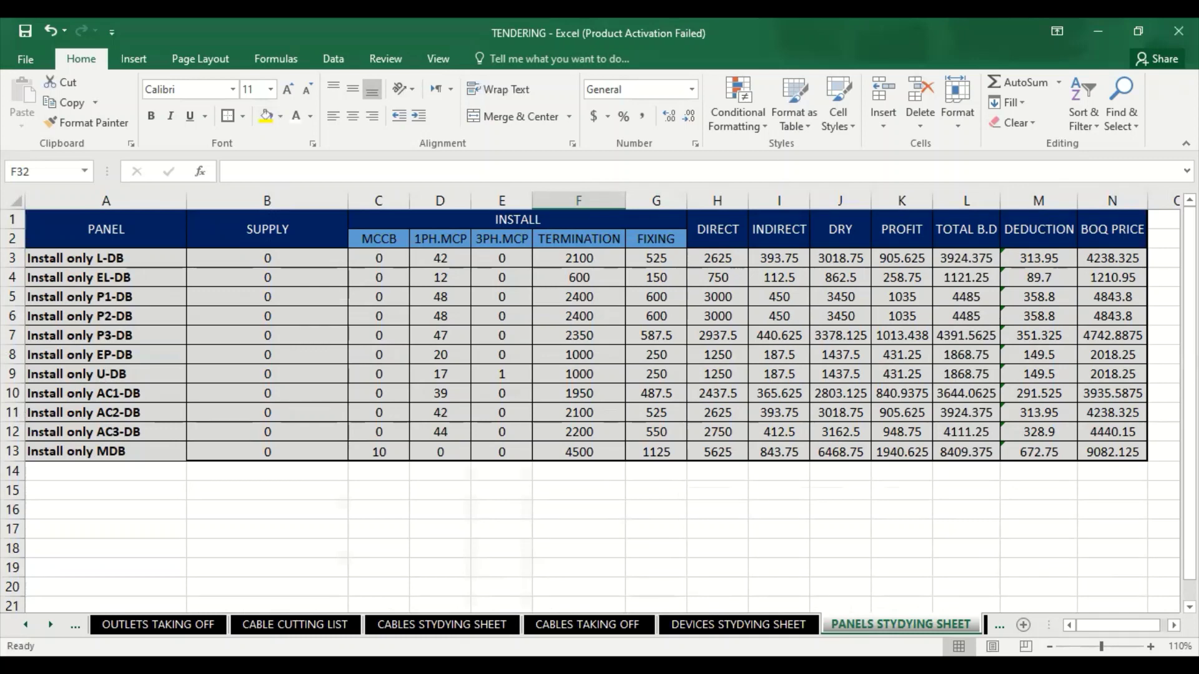
- Review the cable area calculations per part on TRAY SIZING and the summary of standard tray sizes below them
key("ctrl+Page_Down")
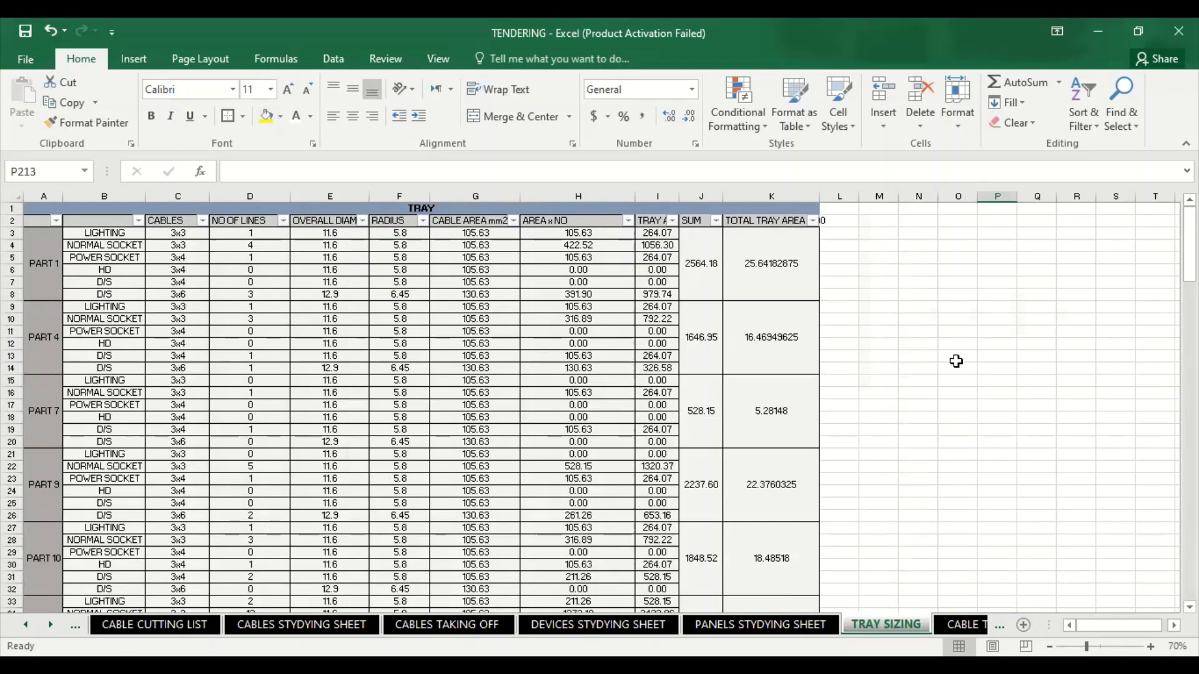
scroll(364, 335, "down", 10)
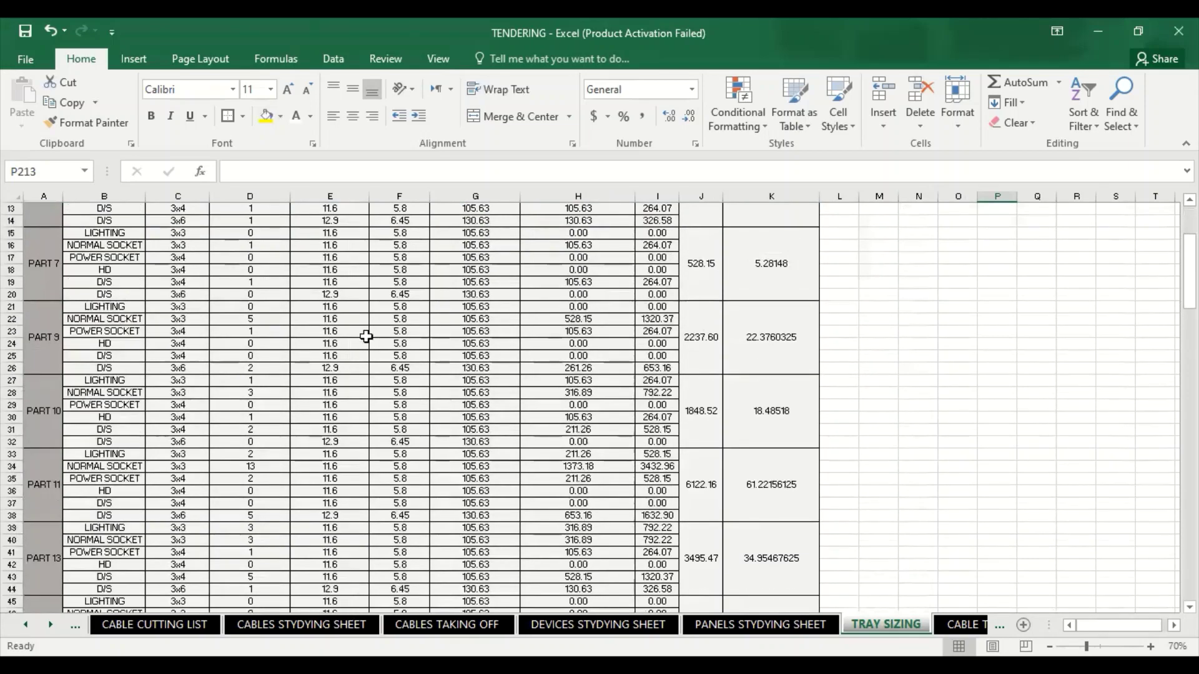
scroll(643, 290, "down", 19)
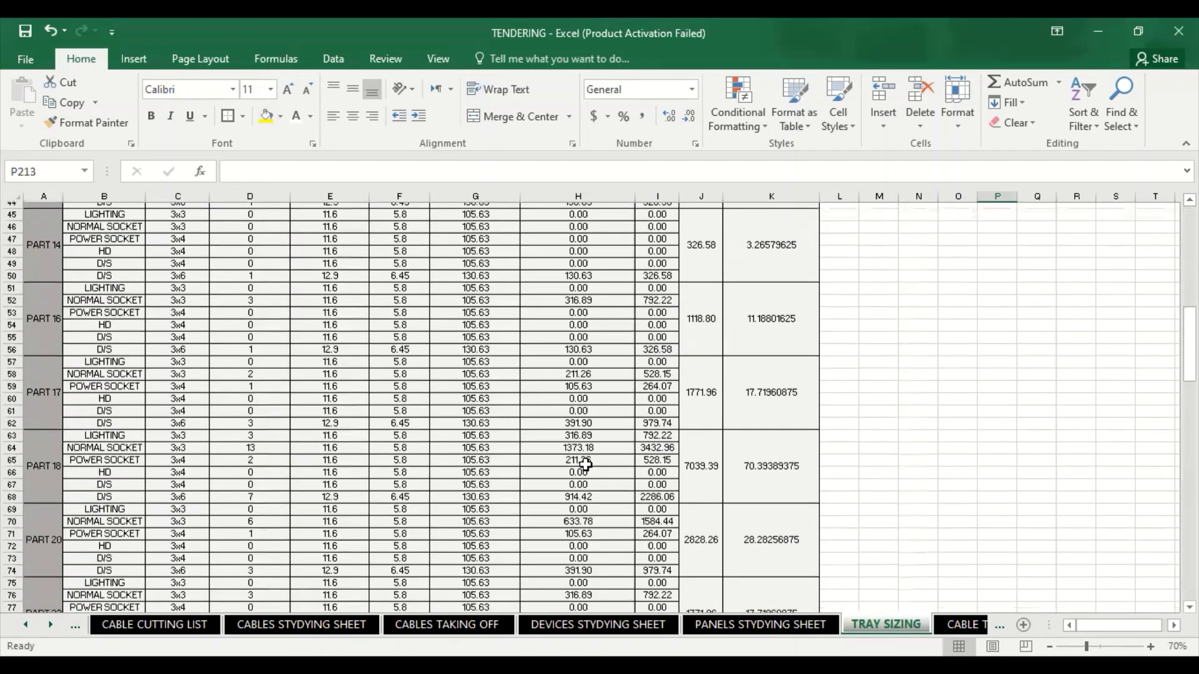
scroll(415, 382, "down", 13)
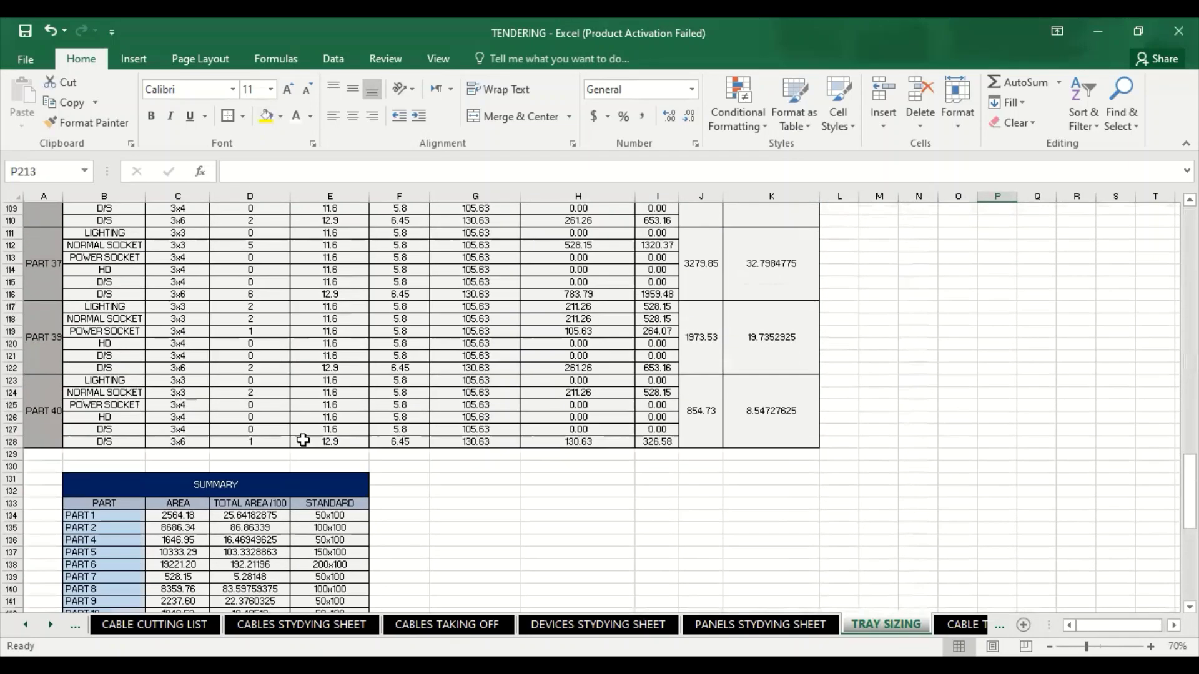
scroll(249, 482, "up", 4)
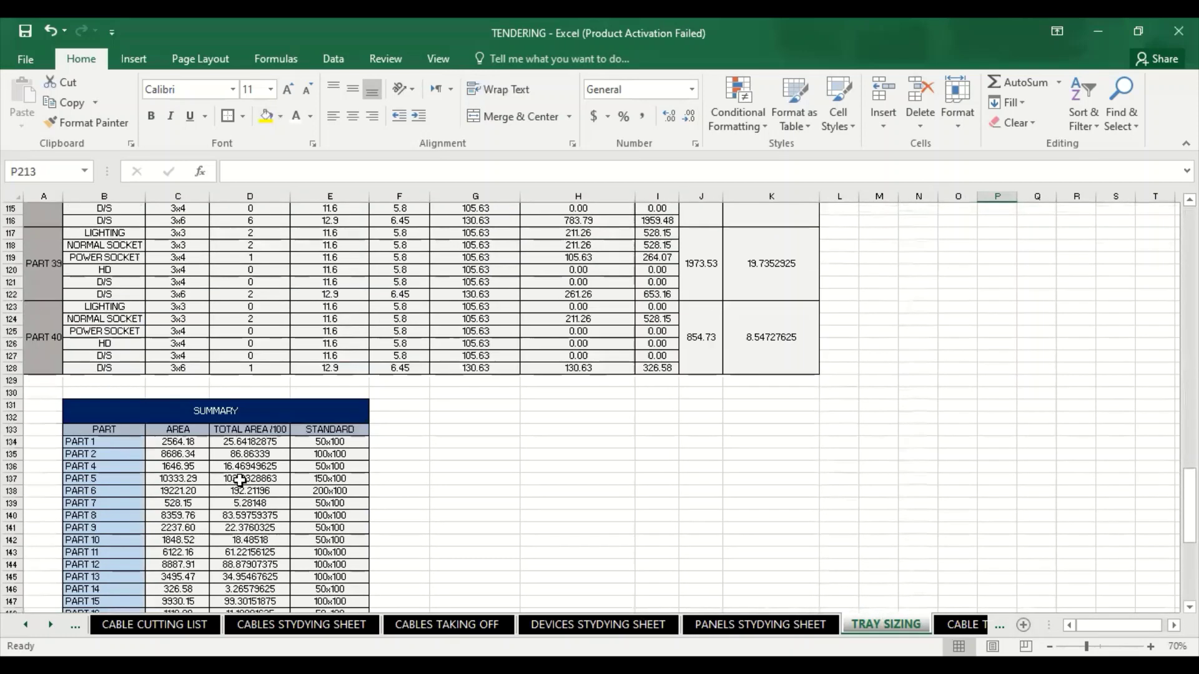
scroll(237, 437, "down", 4)
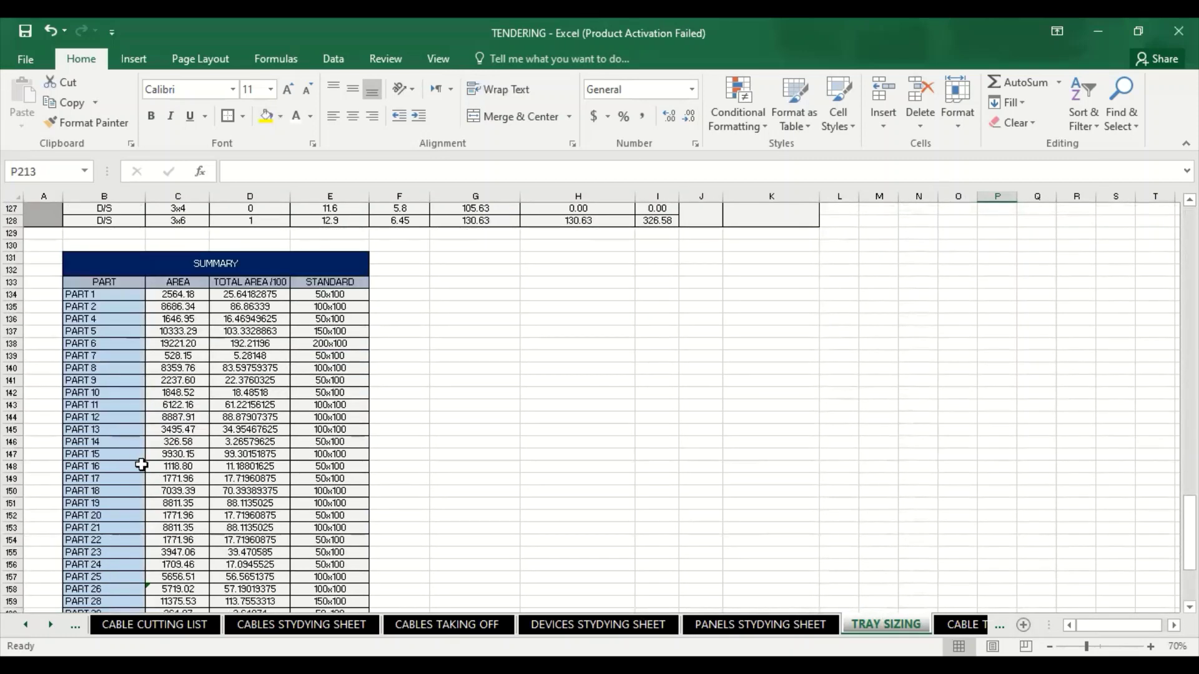
scroll(957, 486, "up", 4)
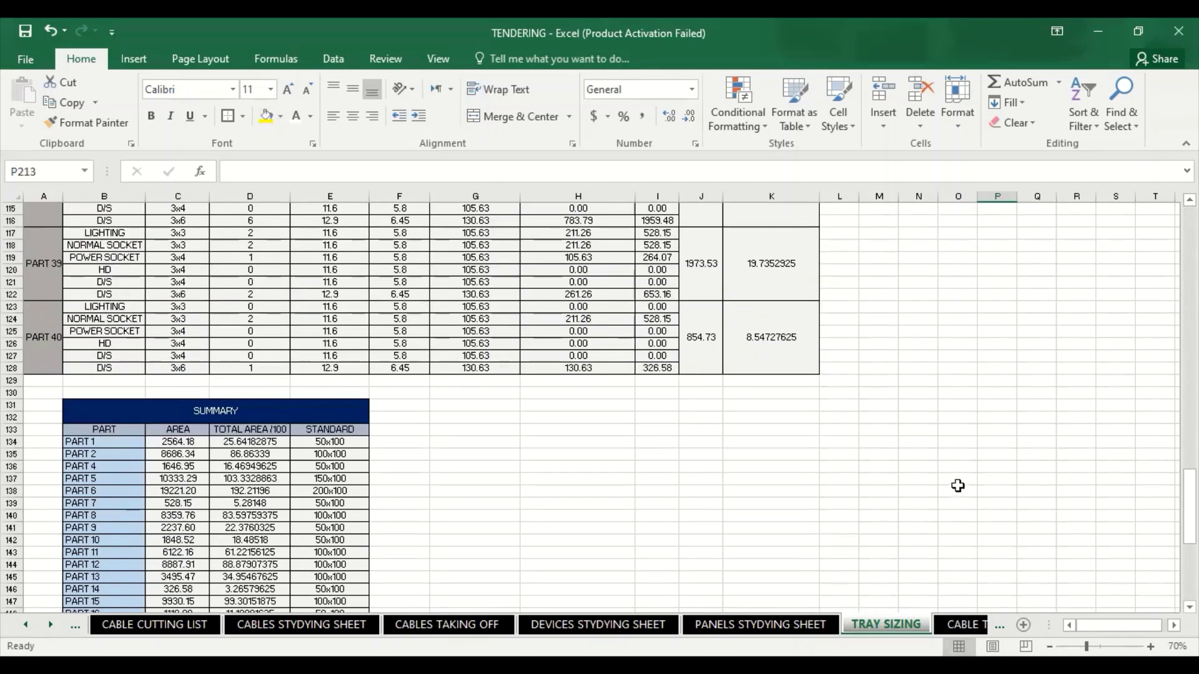
scroll(958, 486, "up", 20)
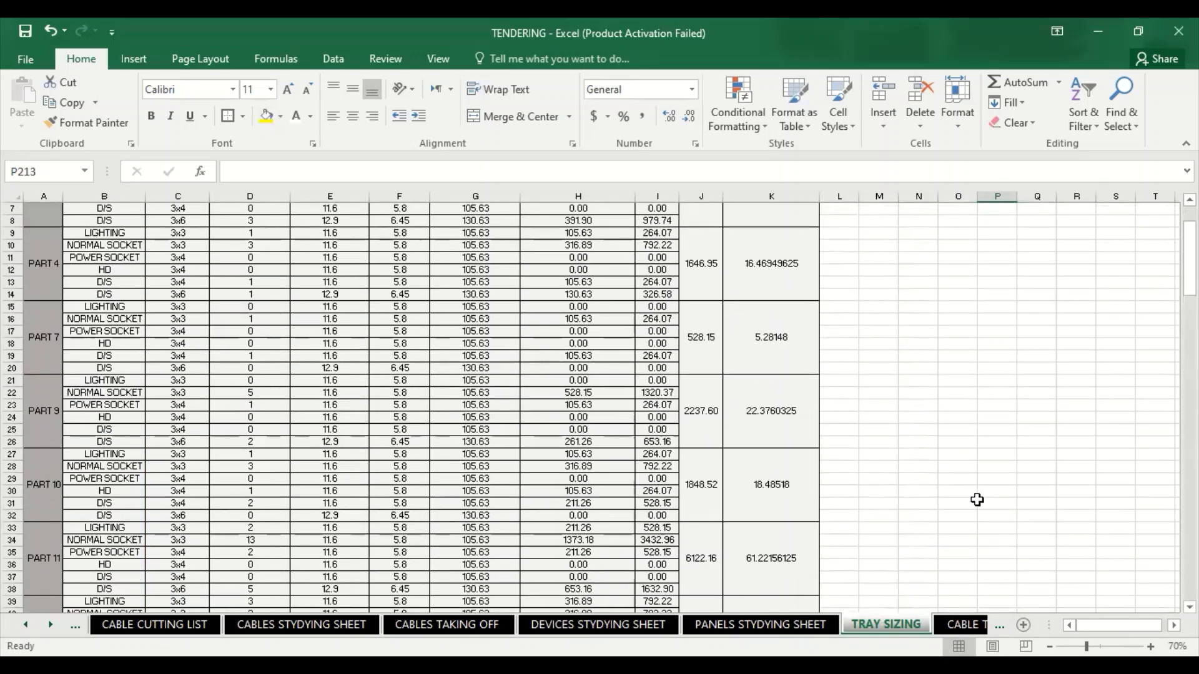
scroll(974, 549, "up", 2)
- Review the CABLE TRAY STYDYING SHEET and CABLE TRAY TAKING OFF sheets, and open the CABLES RFQ sheet
left_click(961, 625)
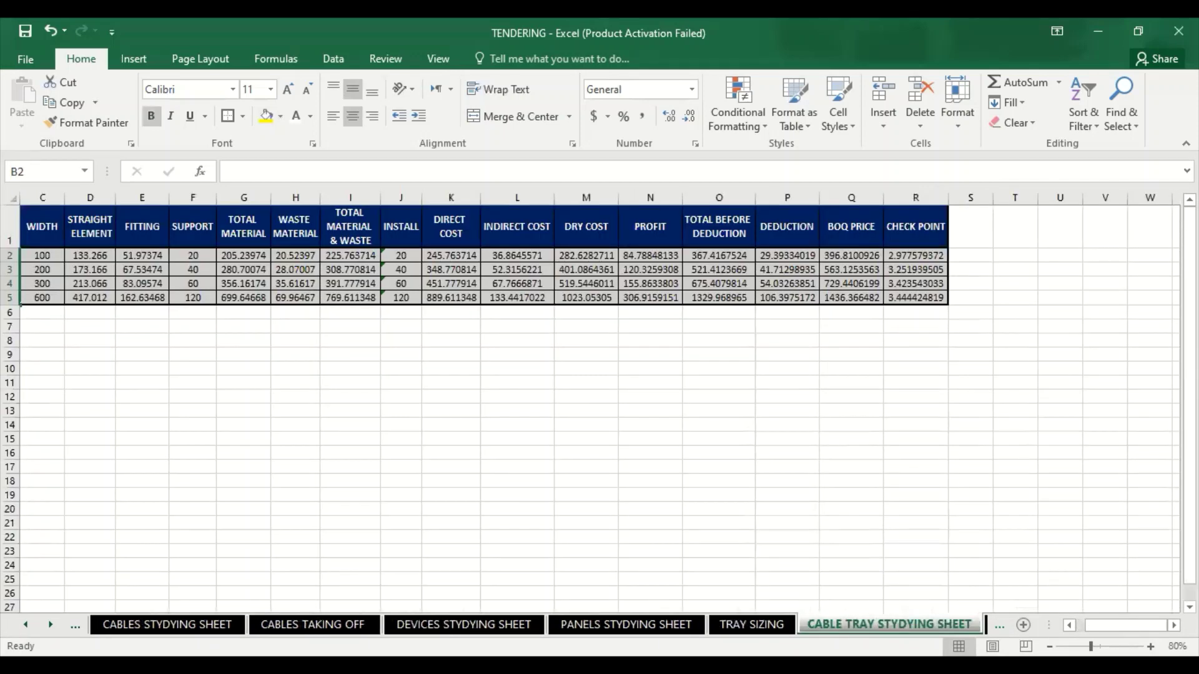
key("ctrl+Page_Down")
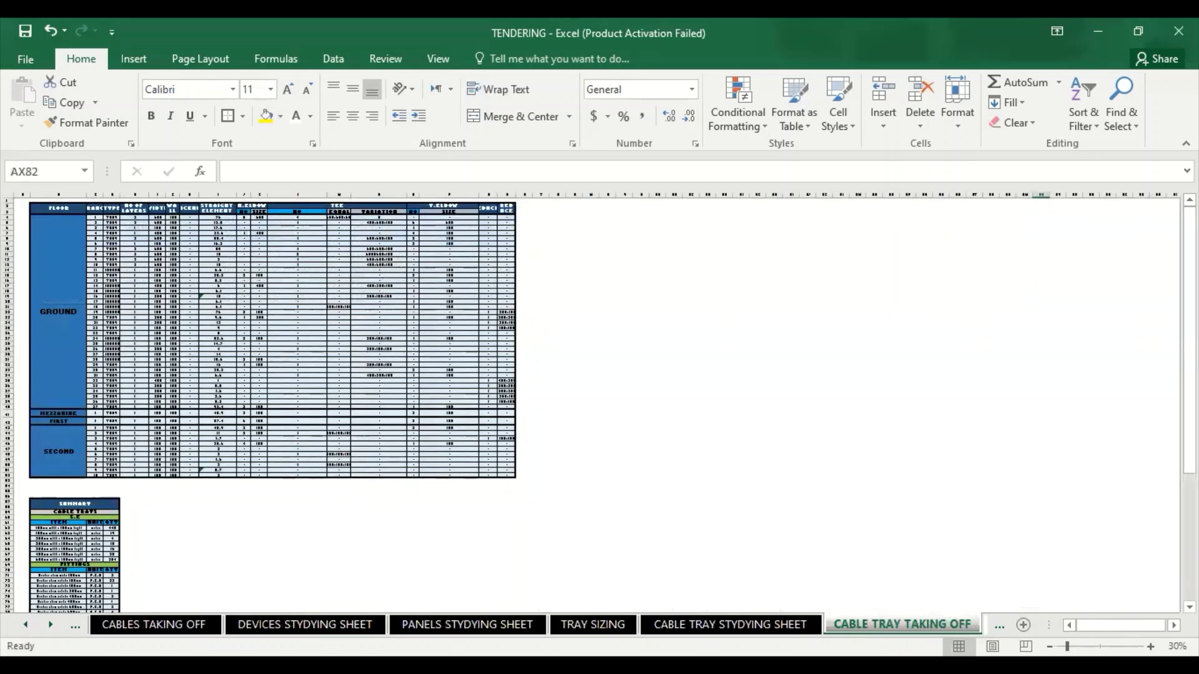
key("ctrl+Page_Down")
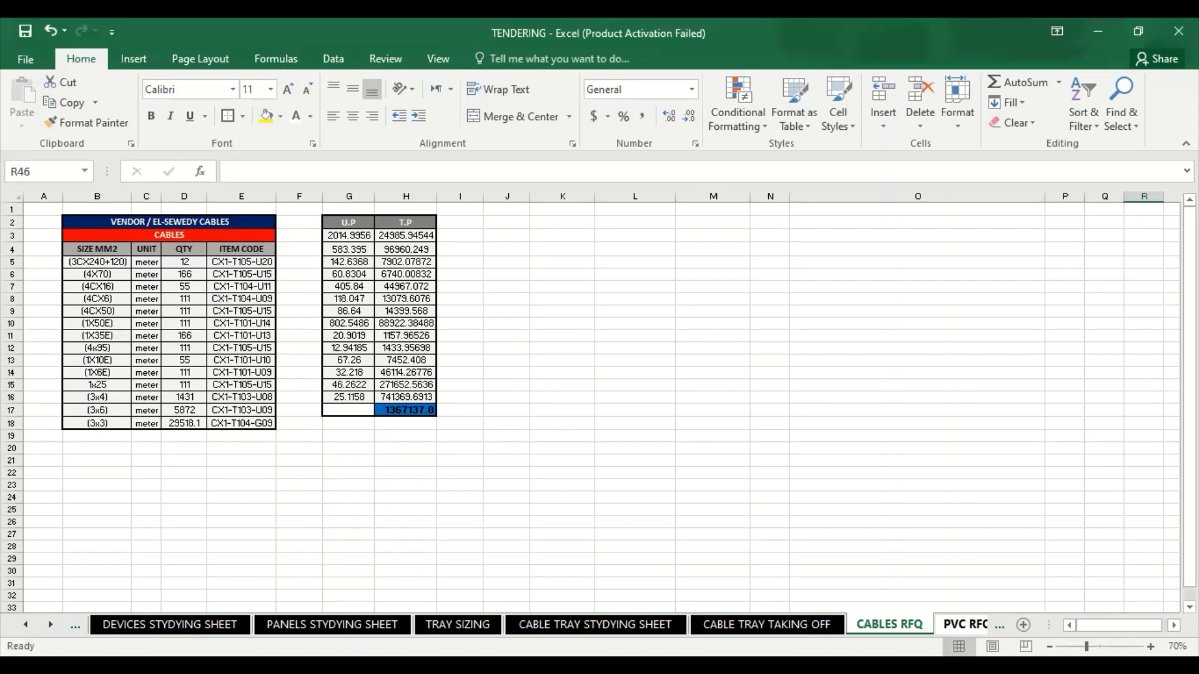
- Review the vendor quotation request sheets for PVC, fire alarm, UTP cables, cable accessories, and trays and fittings
left_click(964, 624)
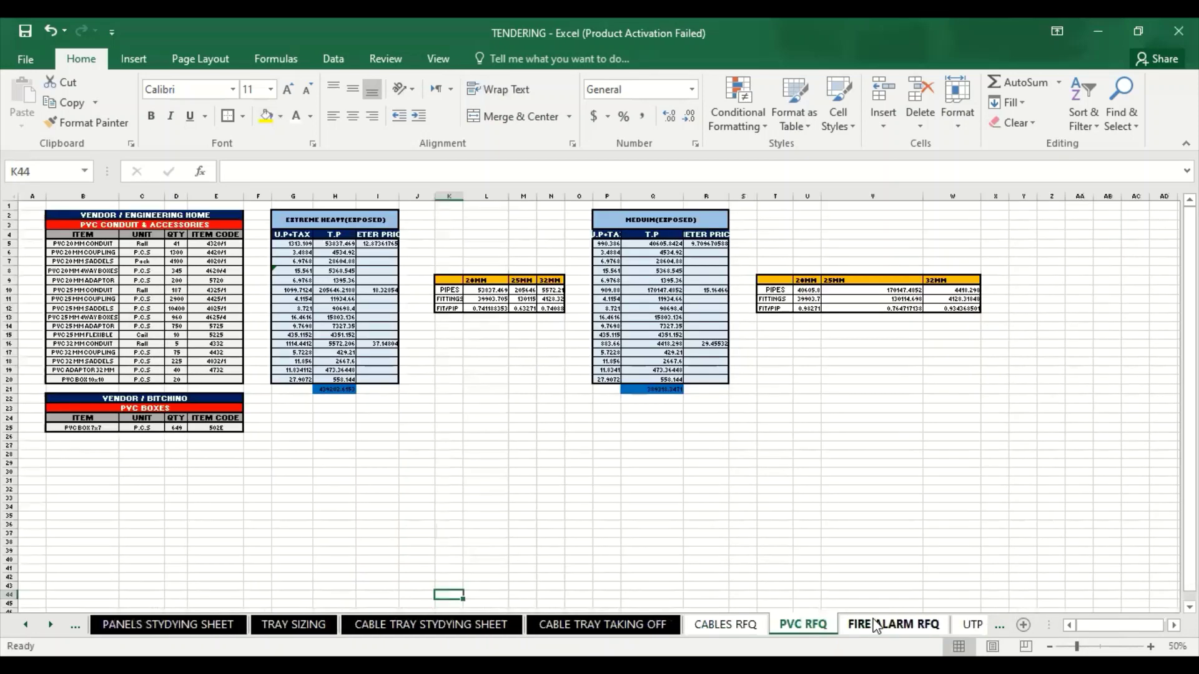
left_click(890, 628)
left_click(953, 626)
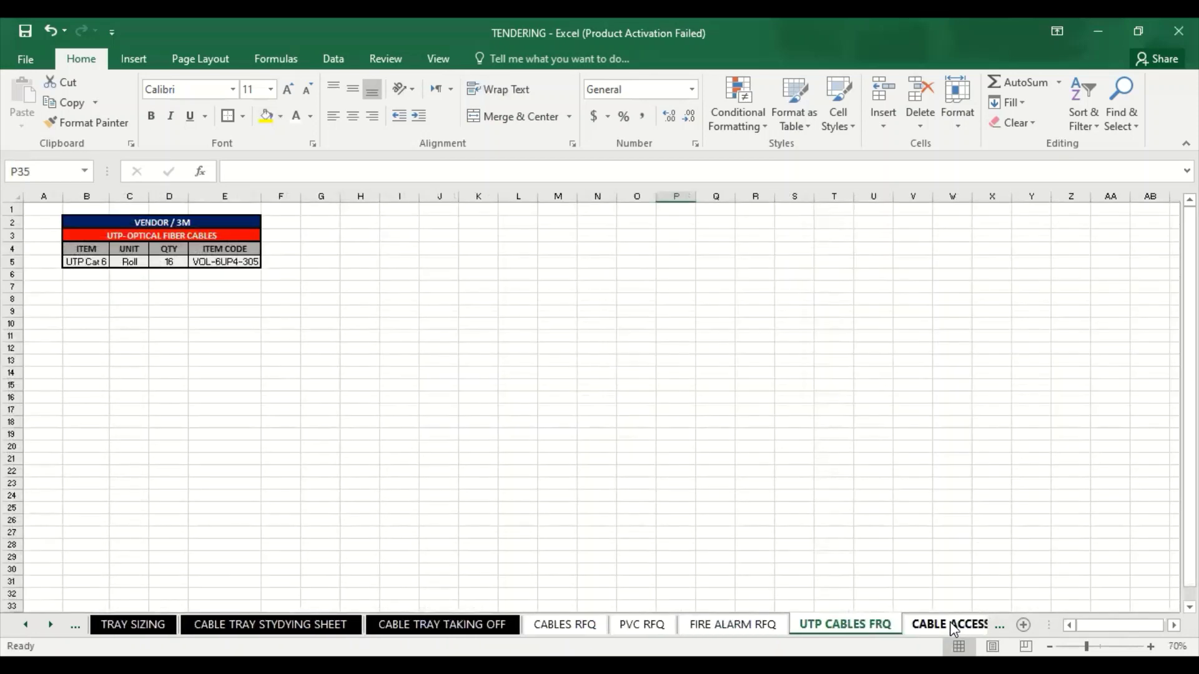
left_click(951, 625)
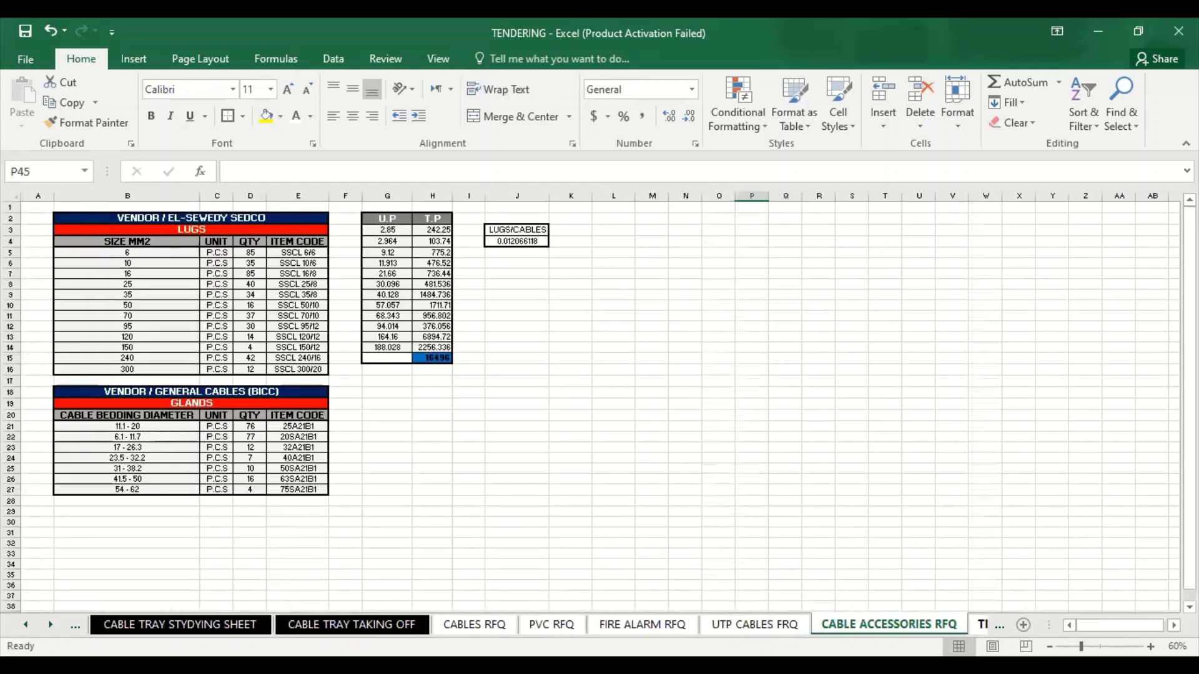
left_click(981, 625)
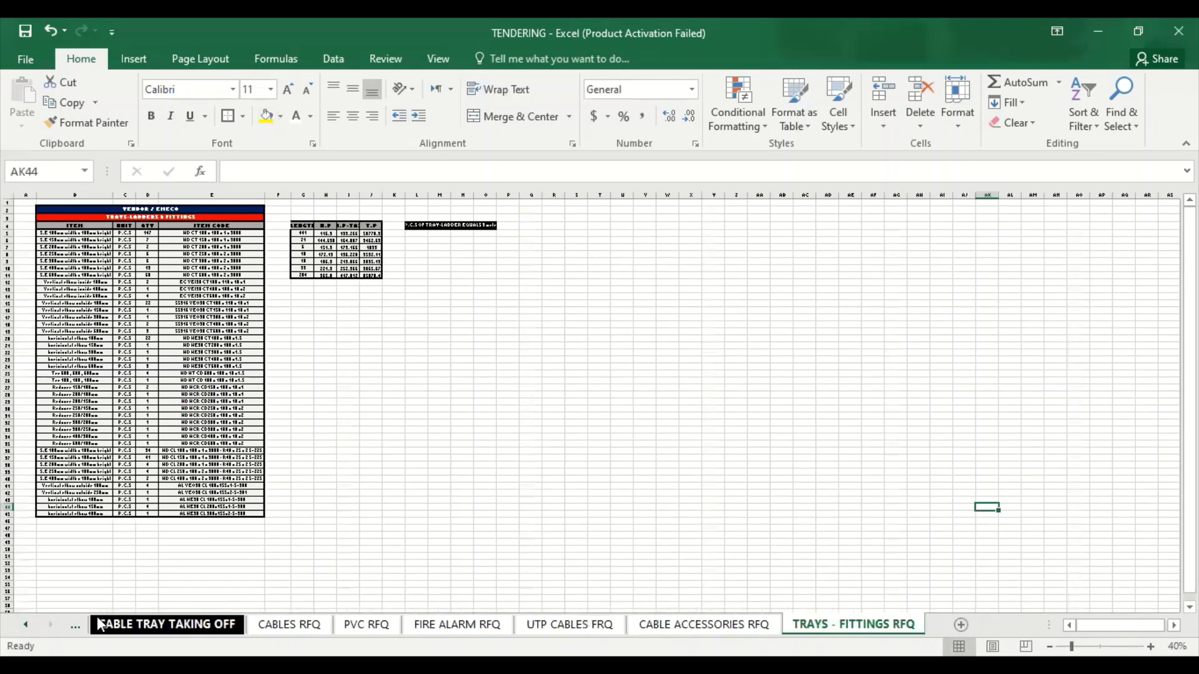
- Return to the BOQ sheet and review its items, rates and amounts from the low voltage feeders down to the total
left_click(167, 625)
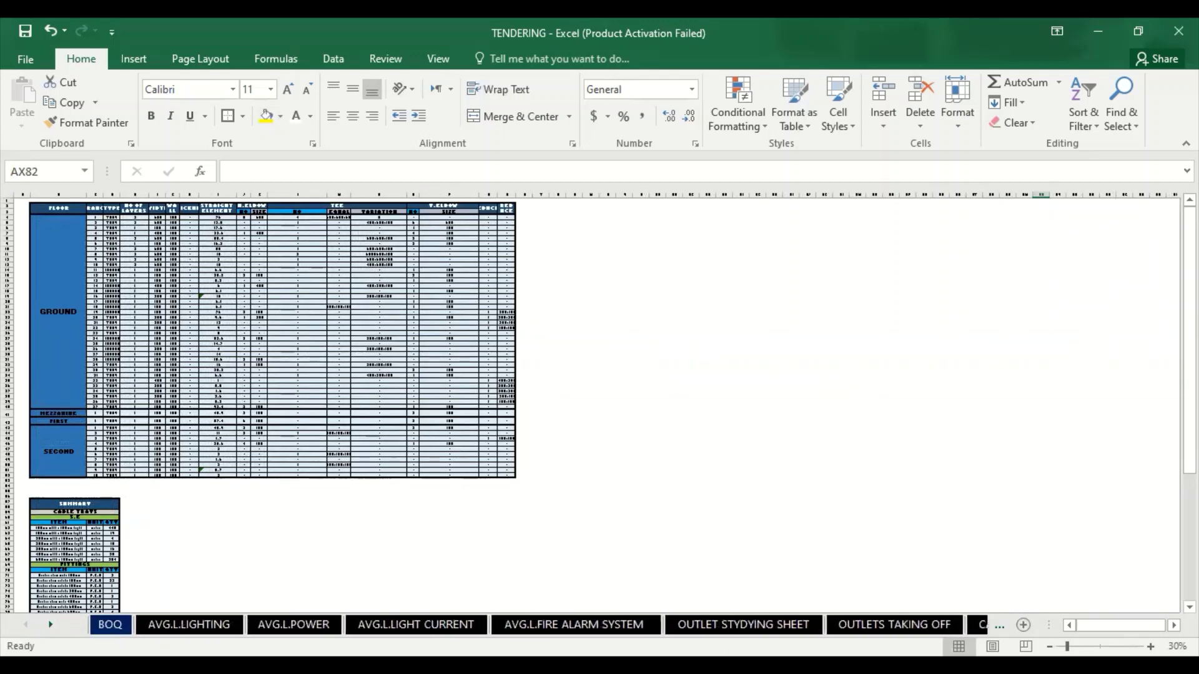
left_click(110, 624)
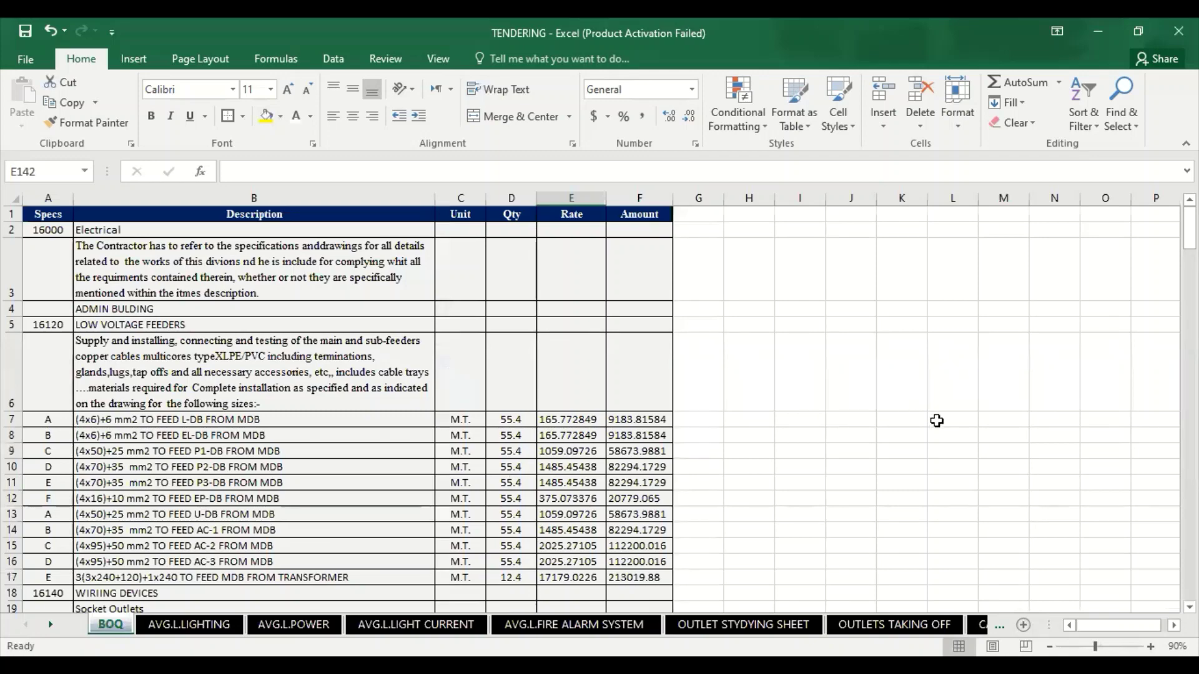
scroll(933, 418, "down", 3)
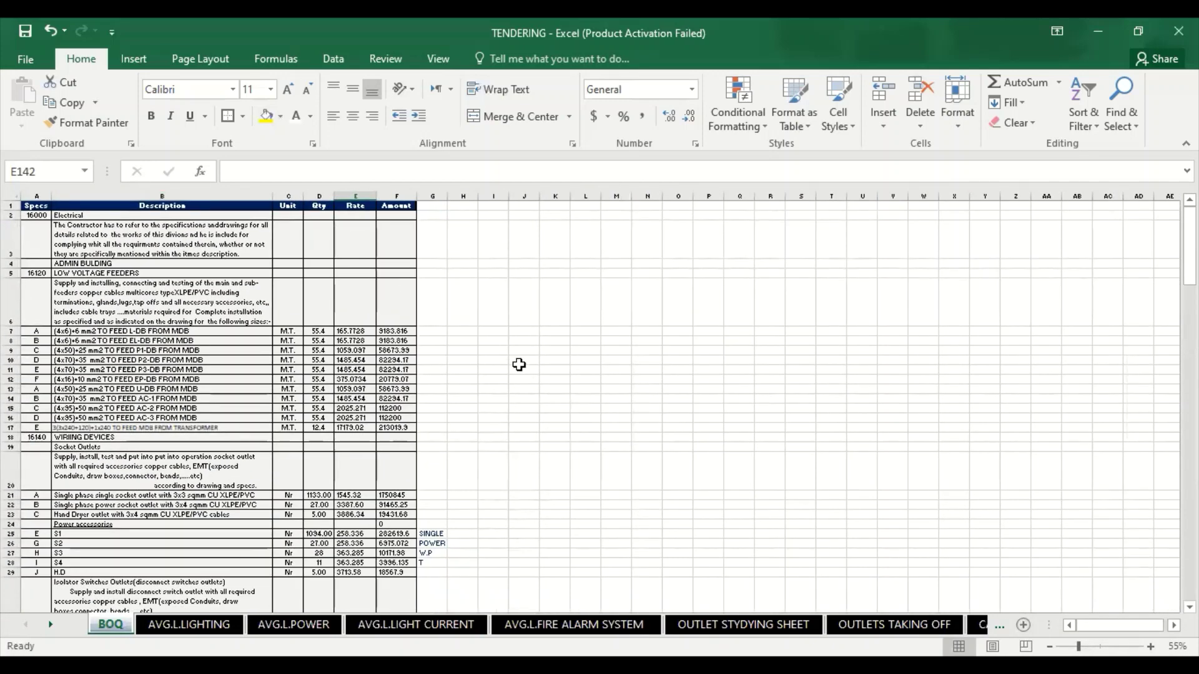
scroll(519, 368, "down", 2)
scroll(518, 368, "down", 6)
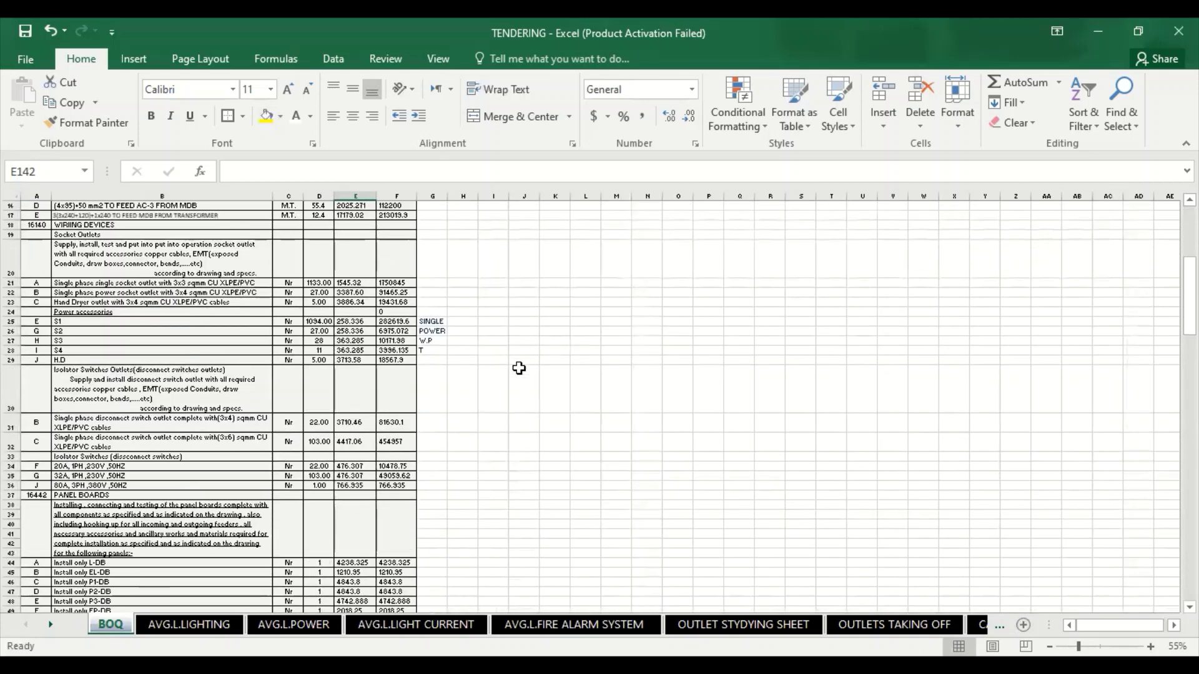
scroll(519, 368, "down", 1)
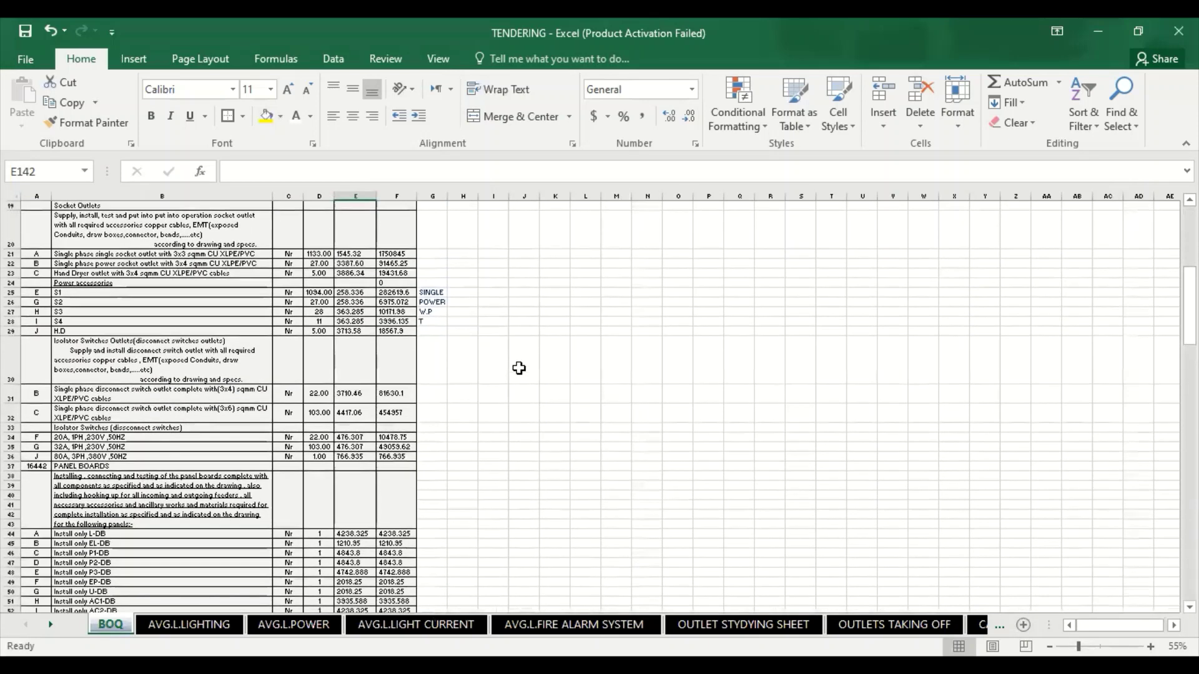
scroll(519, 368, "down", 15)
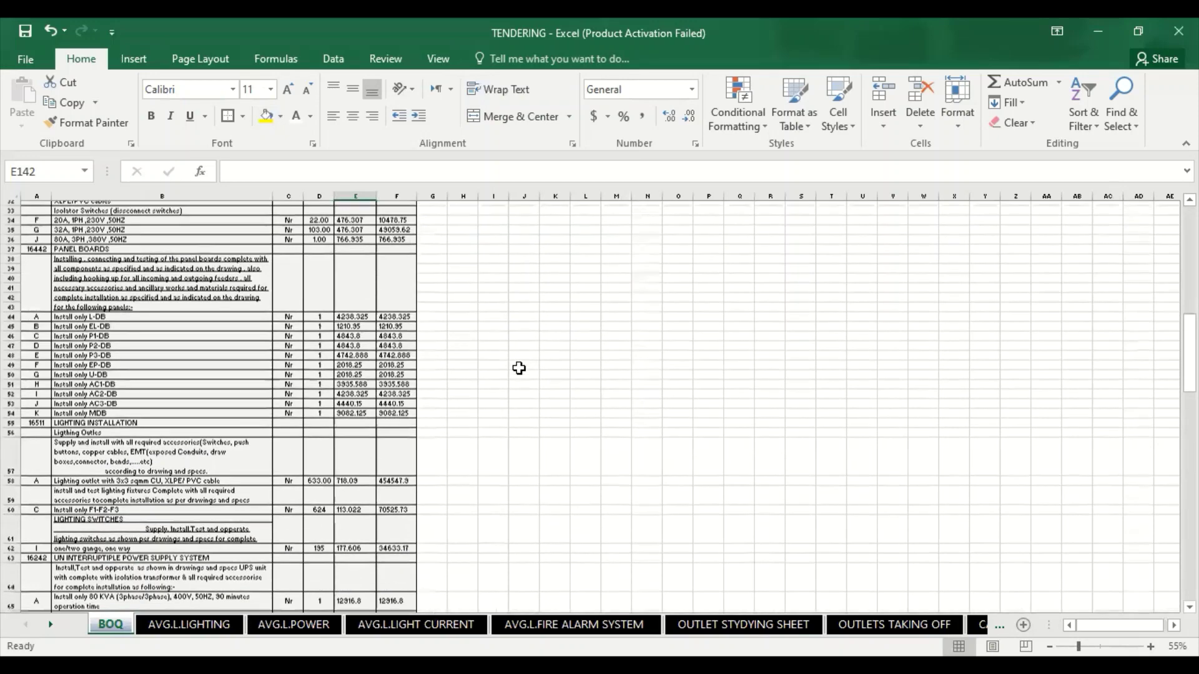
scroll(208, 388, "down", 10)
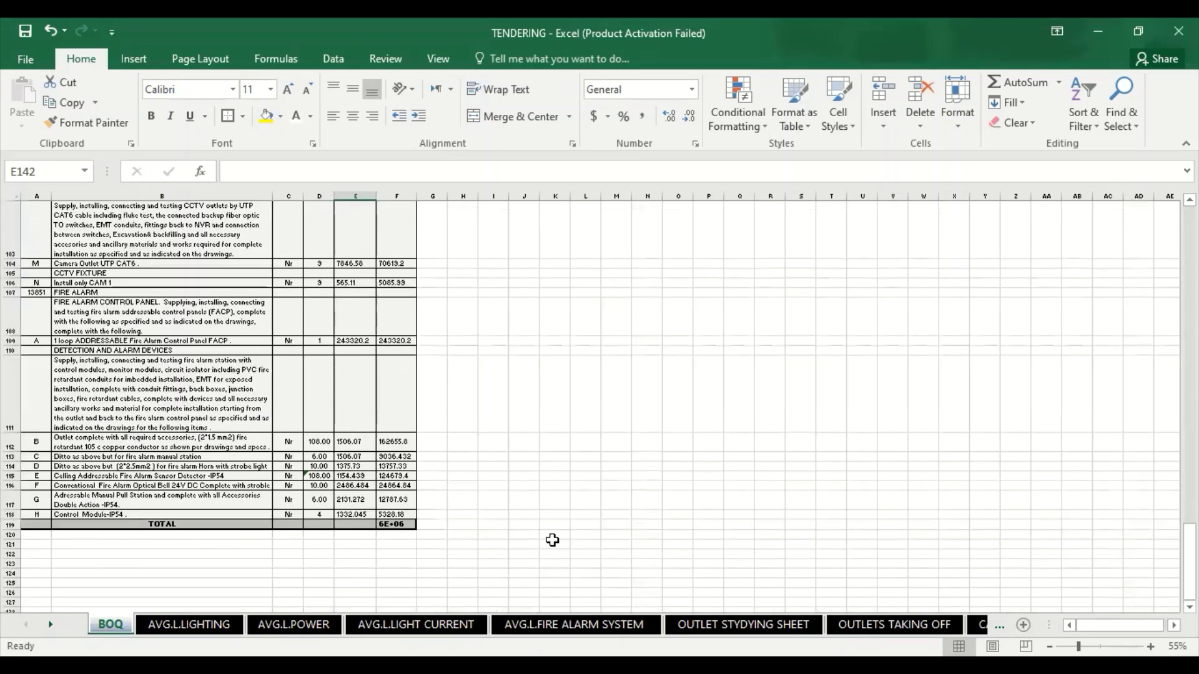
scroll(666, 426, "up", 20)
scroll(666, 426, "up", 13)
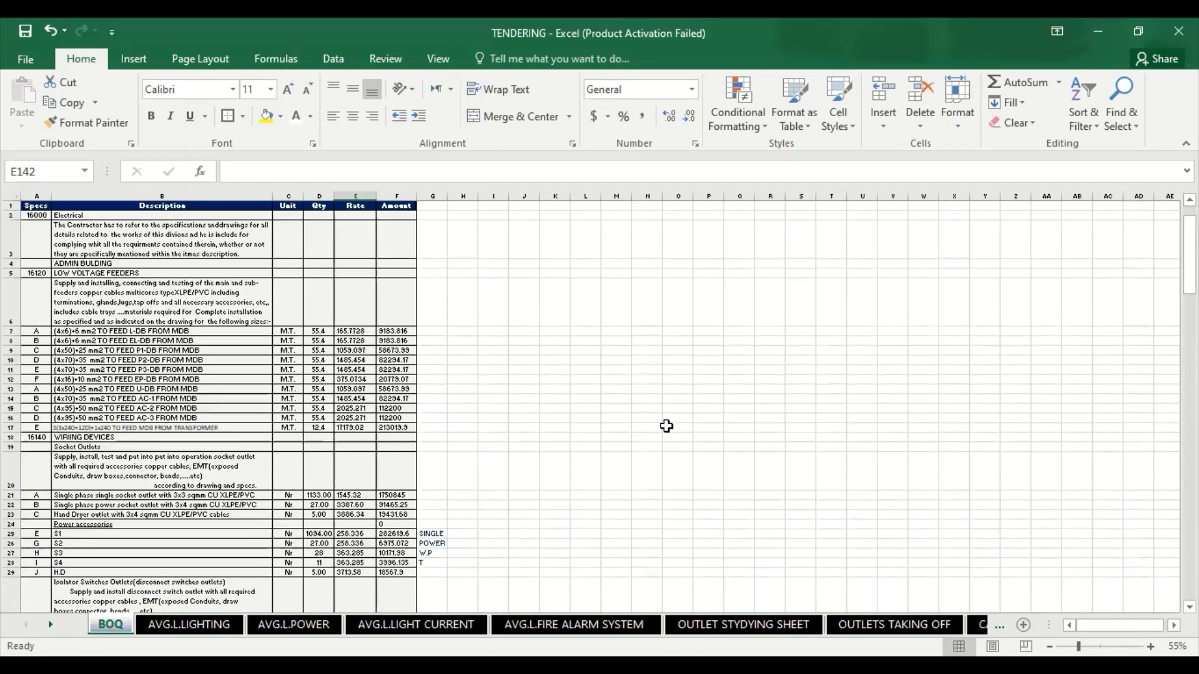